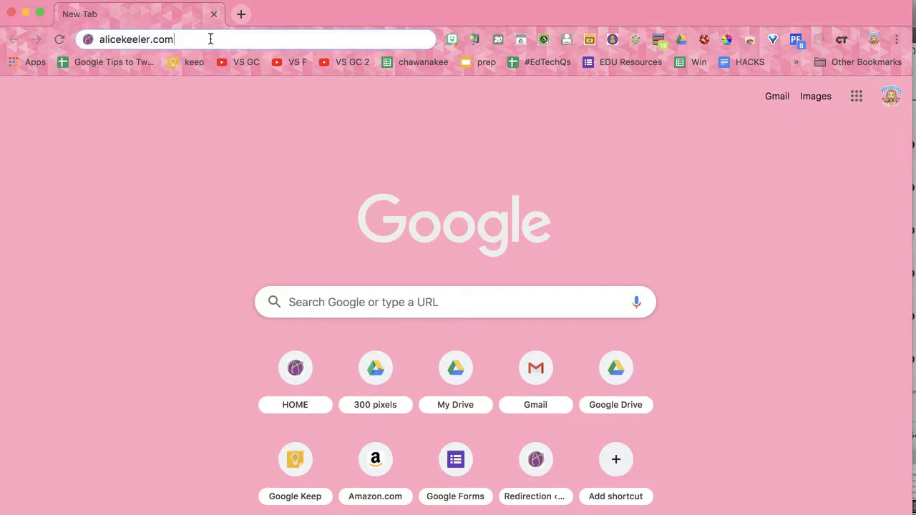
Go to alicekeeler.com/branchingform and make a copy of the Branching Quiz spreadsheet
{"action": "type", "text": "/"}
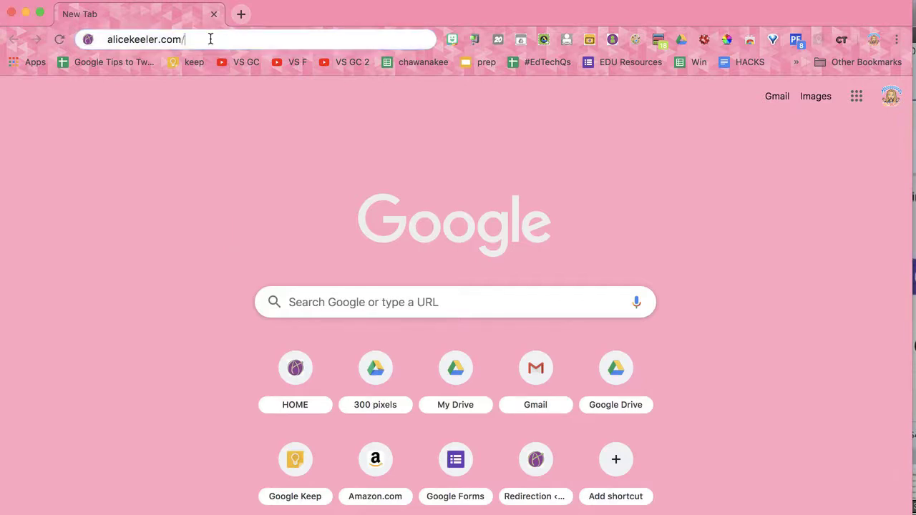
{"action": "type", "text": "branchingform"}
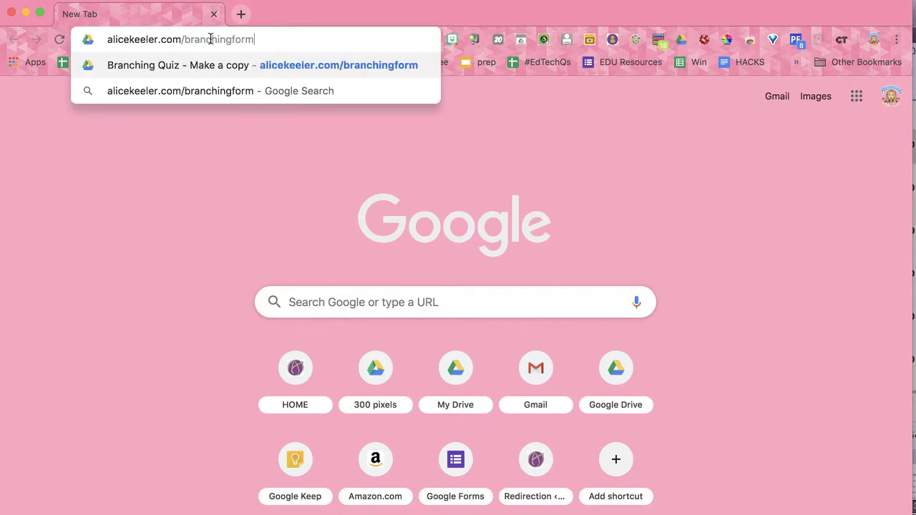
{"action": "key", "text": "Return"}
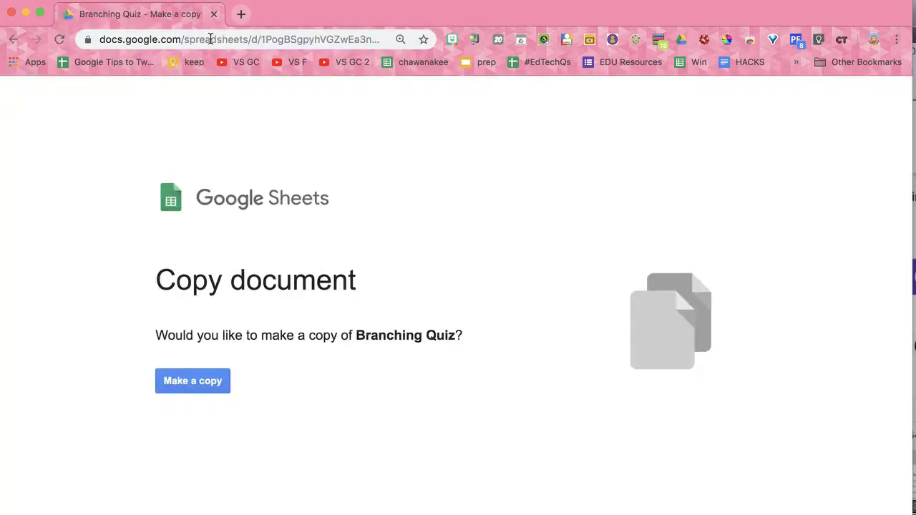
{"action": "left_click", "coordinate": [190, 386]}
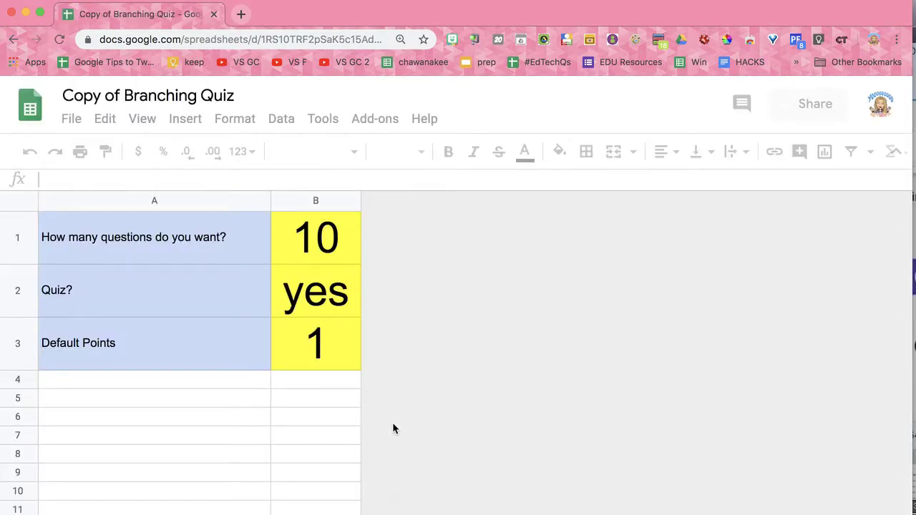
Set the number of questions to 3 and the Quiz option to no in the spreadsheet
{"action": "left_click", "coordinate": [317, 240]}
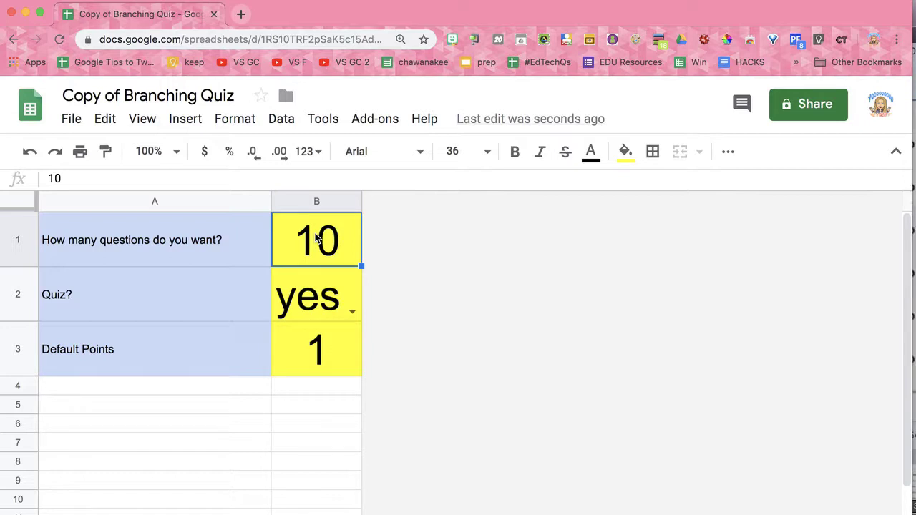
{"action": "type", "text": "3"}
{"action": "key", "text": "Return"}
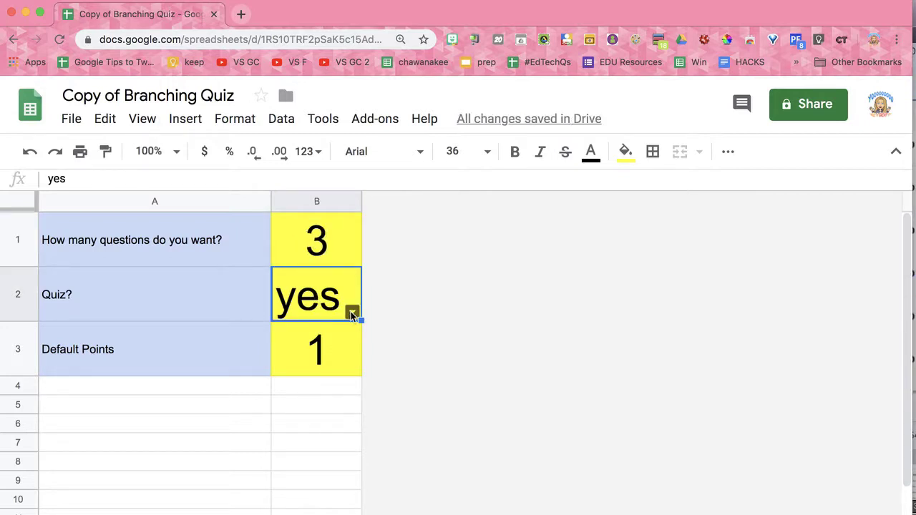
{"action": "left_click", "coordinate": [351, 315]}
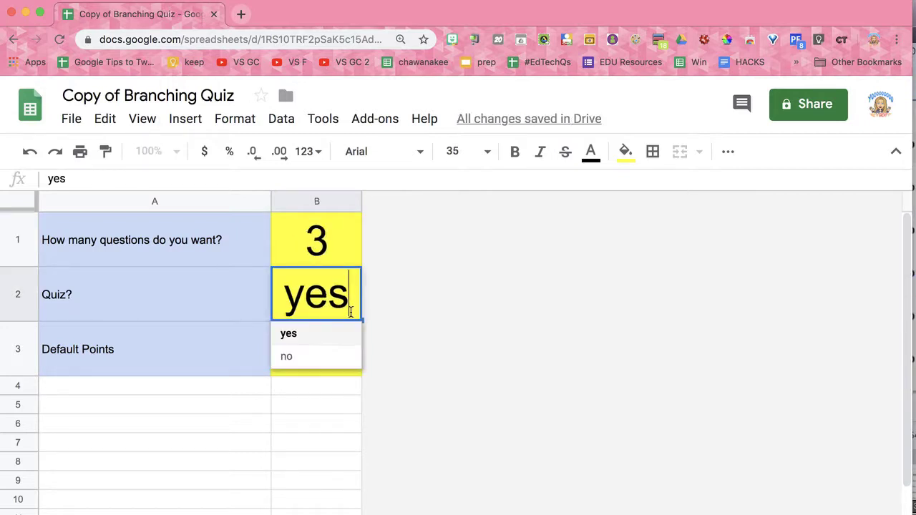
{"action": "left_click", "coordinate": [322, 357]}
{"action": "left_click", "coordinate": [331, 354]}
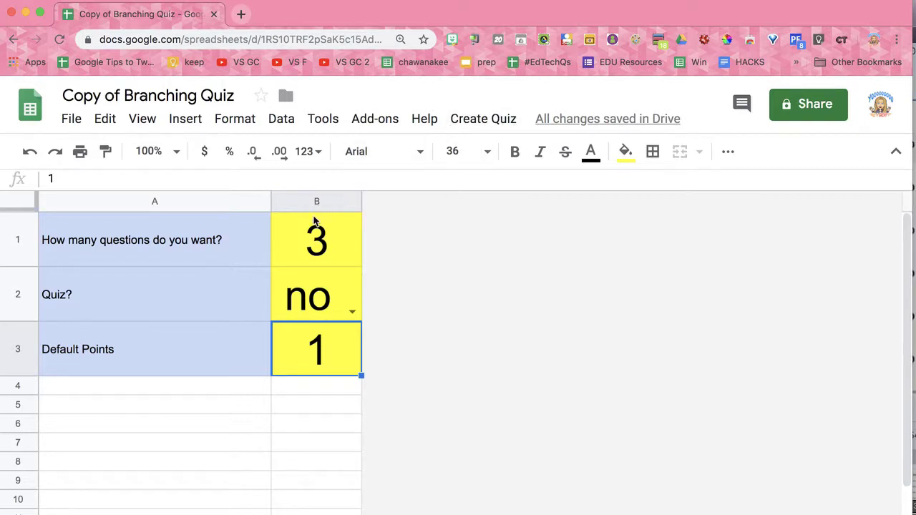
Run Create Branching Quiz and authorize the unverified Branching Quiz script to access the Google account
{"action": "left_click", "coordinate": [492, 130]}
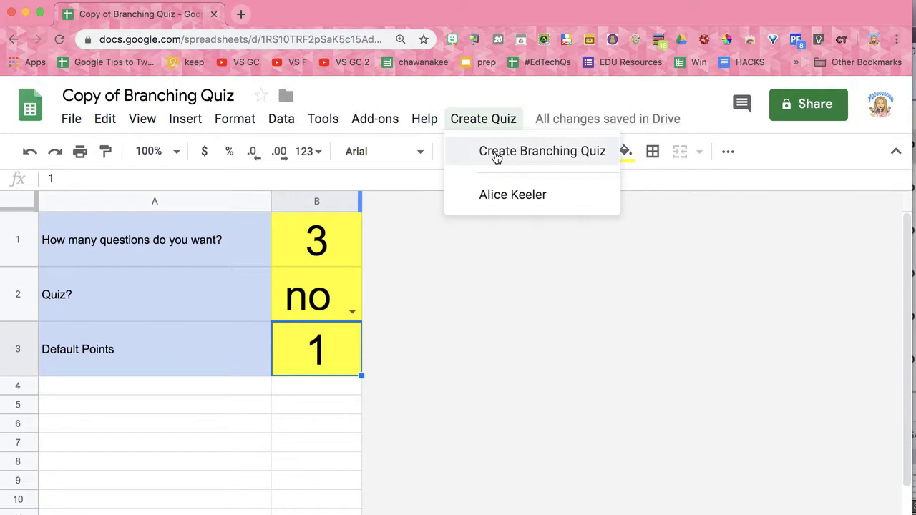
{"action": "left_click", "coordinate": [496, 157]}
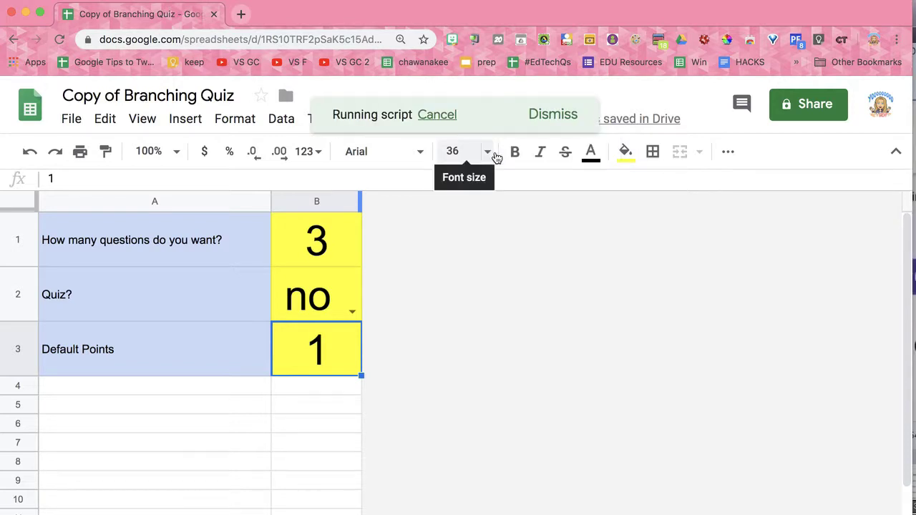
{"action": "left_click", "coordinate": [466, 377]}
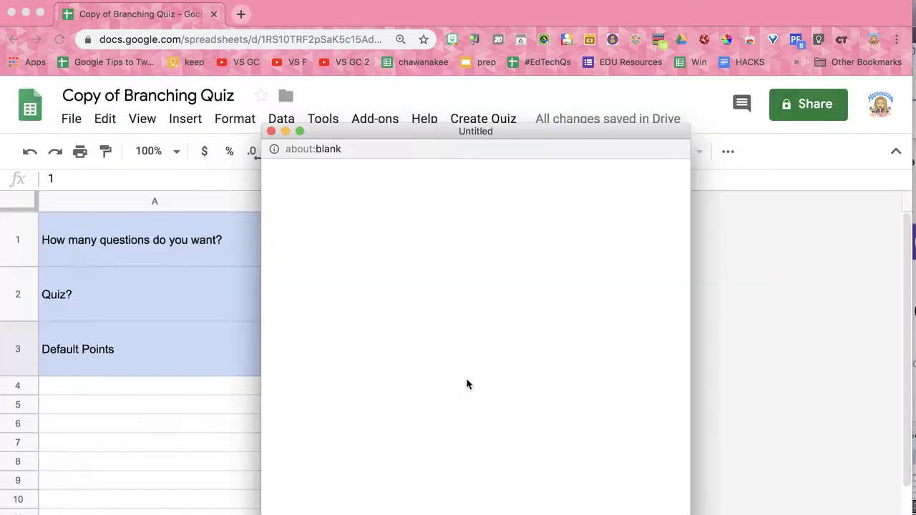
{"action": "left_click", "coordinate": [542, 330]}
{"action": "left_click", "coordinate": [295, 387]}
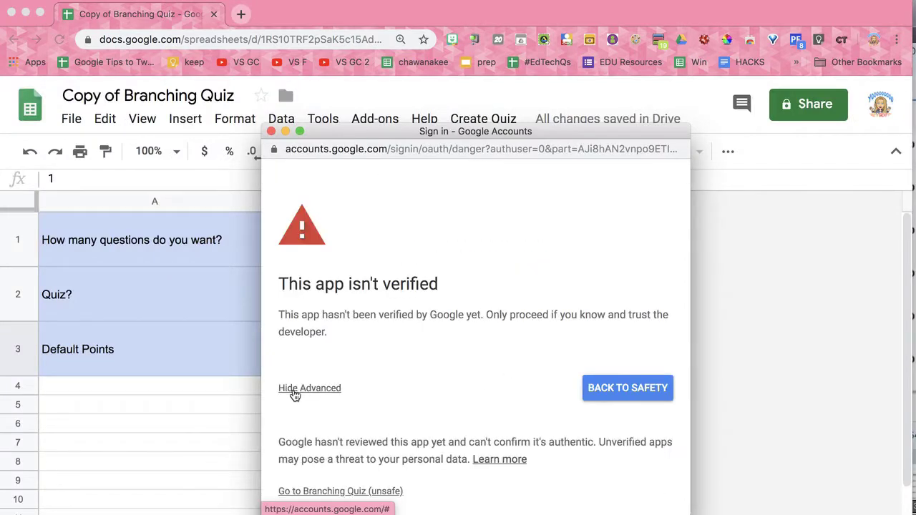
{"action": "scroll", "coordinate": [410, 415], "scroll_direction": "down", "scroll_amount": 2}
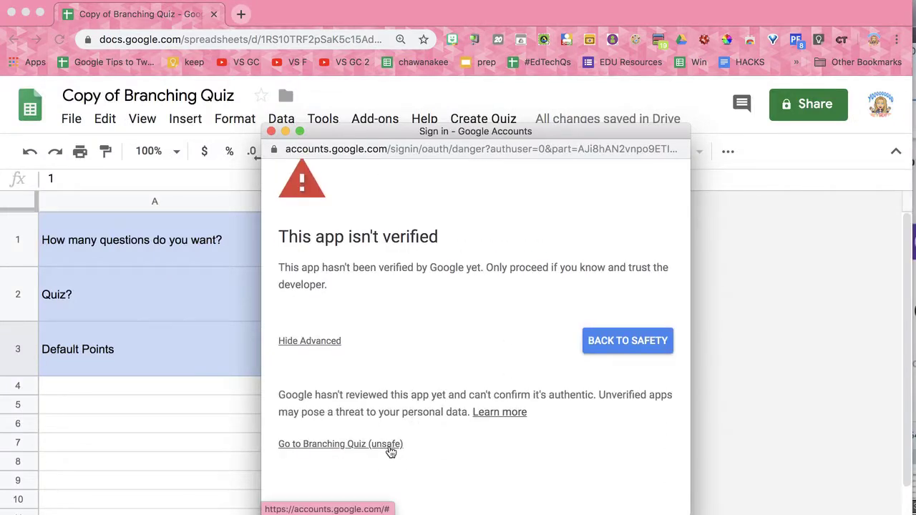
{"action": "left_click_drag", "start_coordinate": [491, 268], "coordinate": [380, 267]}
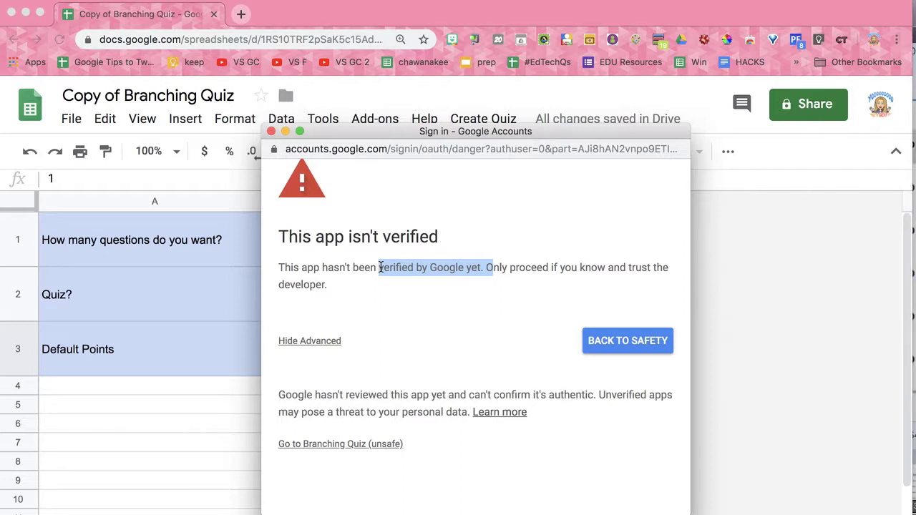
{"action": "left_click", "coordinate": [388, 444]}
{"action": "scroll", "coordinate": [548, 427], "scroll_direction": "down", "scroll_amount": 5}
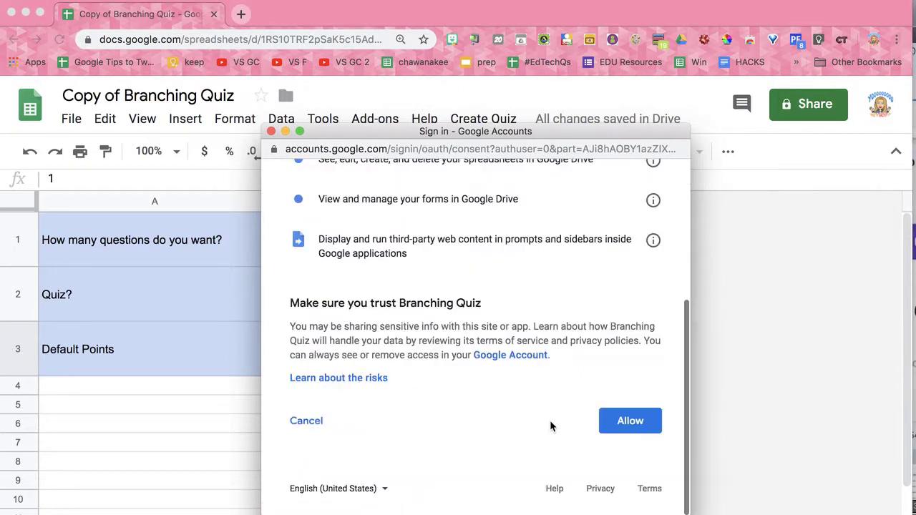
{"action": "left_click", "coordinate": [630, 424]}
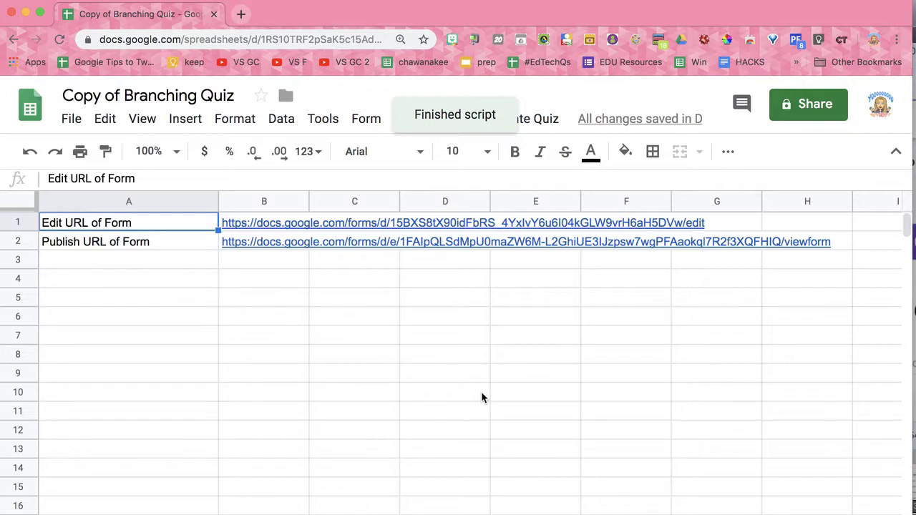
Open the generated form from its edit URL and save its settings after checking the general, presentation and quiz options
{"action": "left_click", "coordinate": [278, 228]}
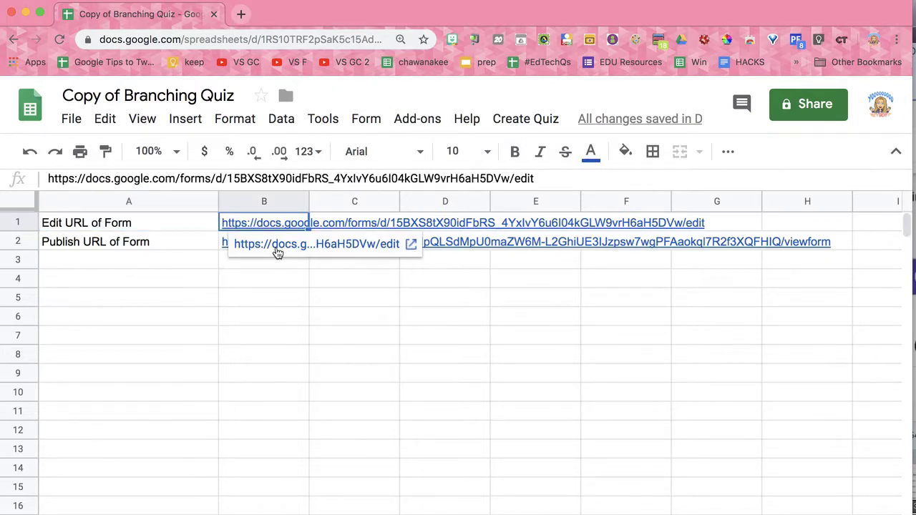
{"action": "left_click", "coordinate": [276, 245]}
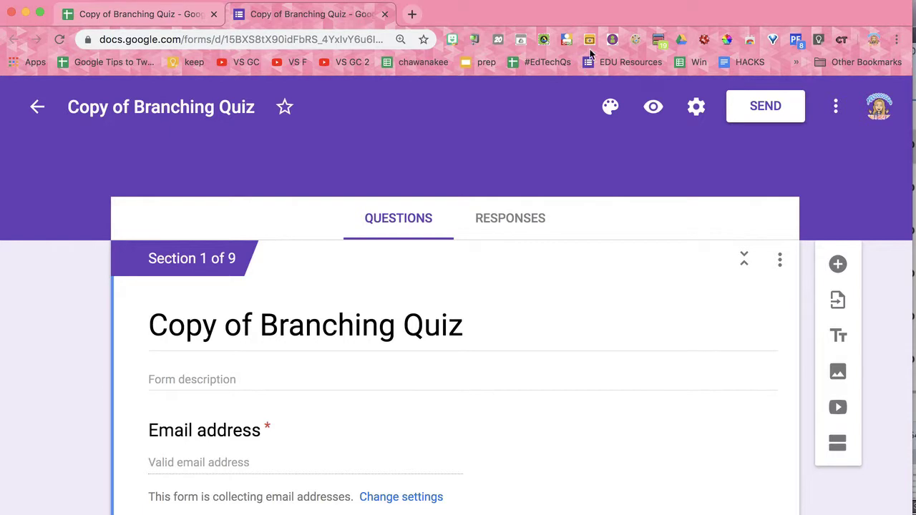
{"action": "left_click", "coordinate": [702, 112]}
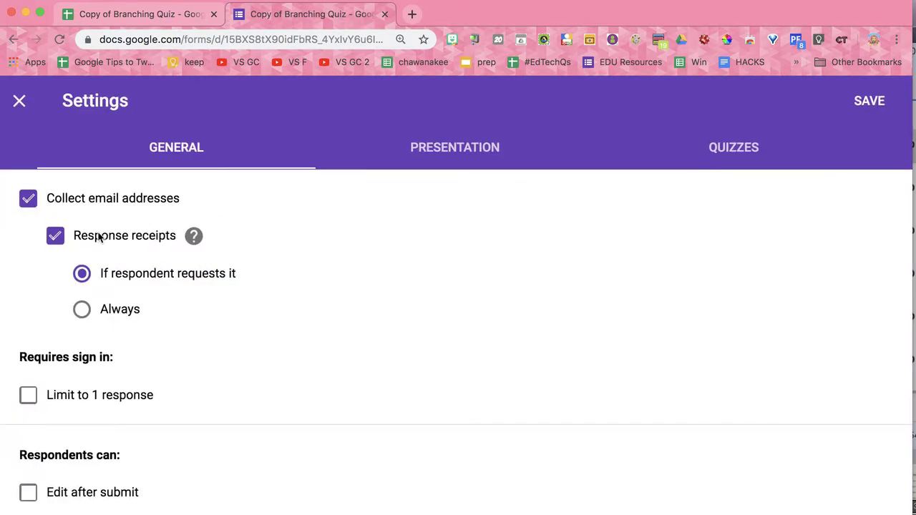
{"action": "left_click", "coordinate": [99, 238]}
{"action": "left_click", "coordinate": [458, 163]}
{"action": "left_click", "coordinate": [760, 154]}
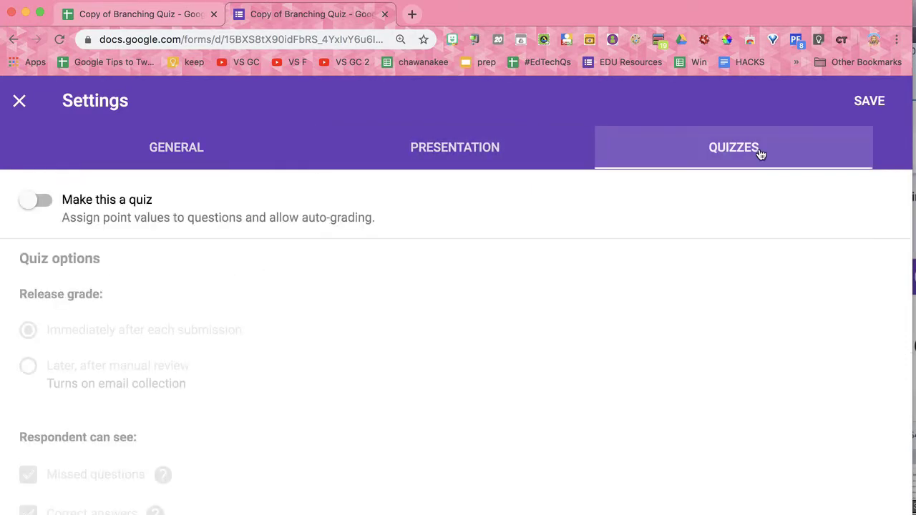
{"action": "left_click", "coordinate": [869, 101]}
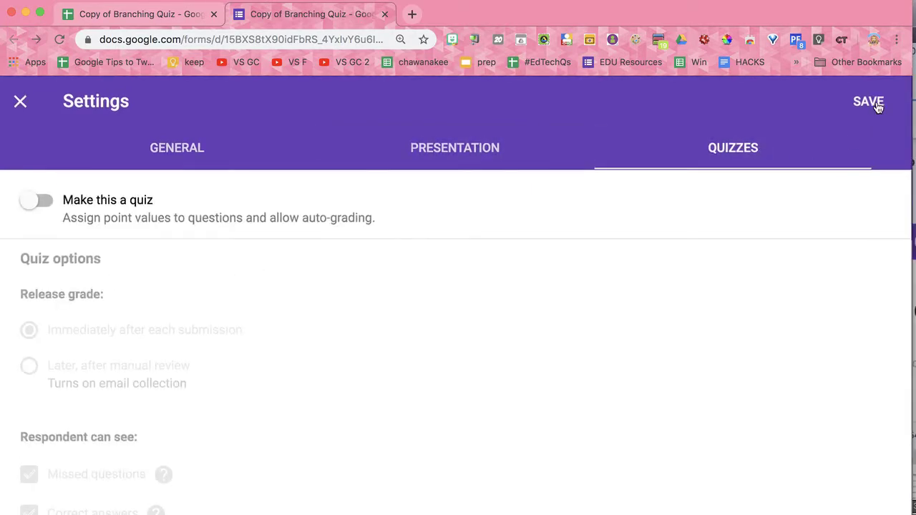
Delete the Period dropdown question from the Demographic Information section
{"action": "scroll", "coordinate": [538, 258], "scroll_direction": "down", "scroll_amount": 2}
{"action": "scroll", "coordinate": [539, 260], "scroll_direction": "down", "scroll_amount": 6}
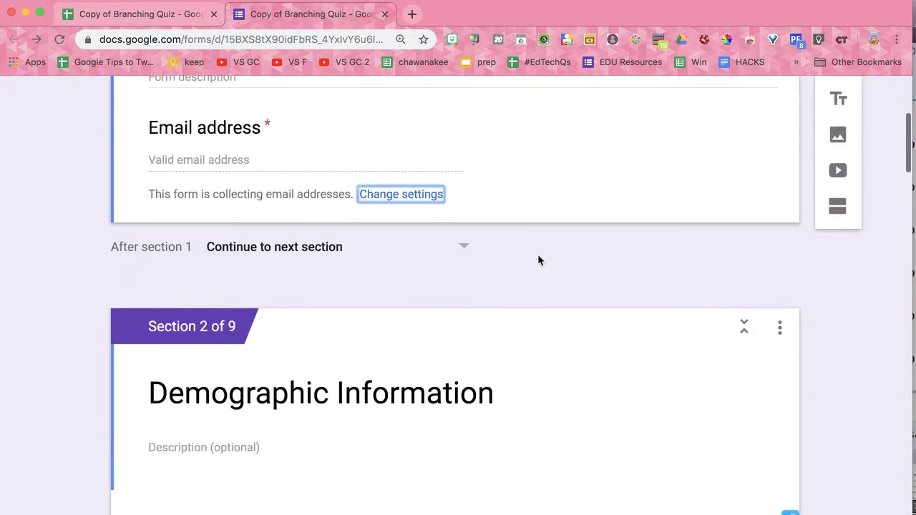
{"action": "scroll", "coordinate": [540, 261], "scroll_direction": "down", "scroll_amount": 3}
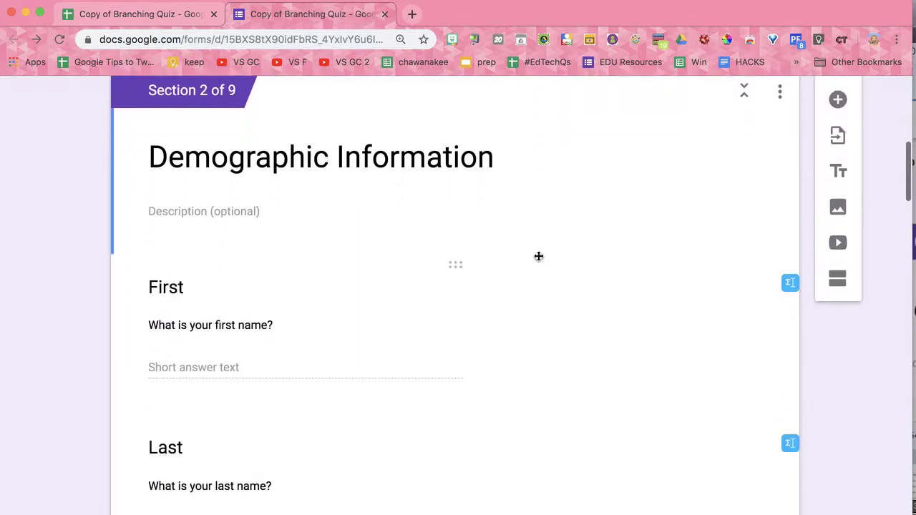
{"action": "scroll", "coordinate": [539, 261], "scroll_direction": "down", "scroll_amount": 5}
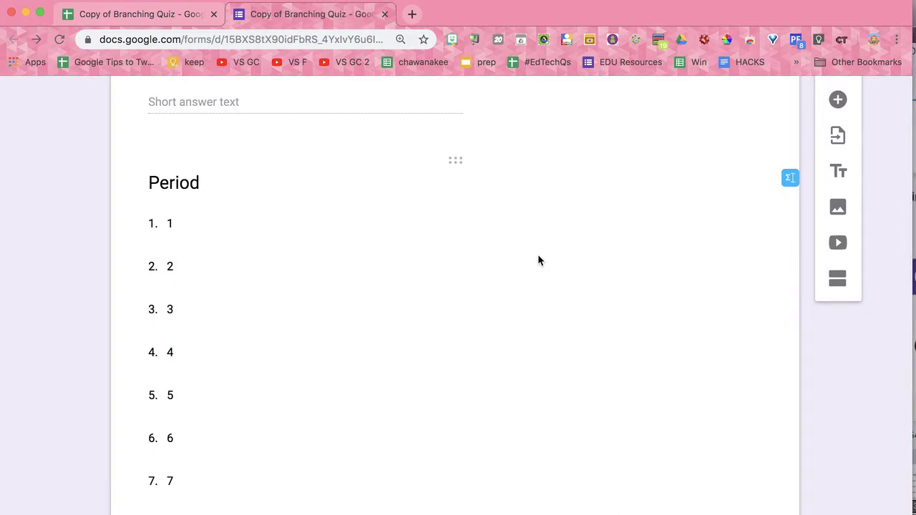
{"action": "left_click", "coordinate": [538, 260]}
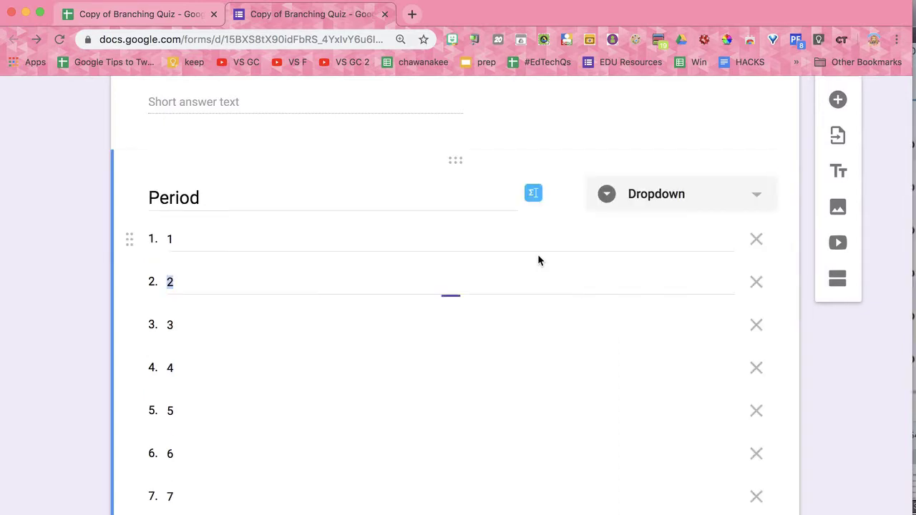
{"action": "scroll", "coordinate": [538, 260], "scroll_direction": "down", "scroll_amount": 3}
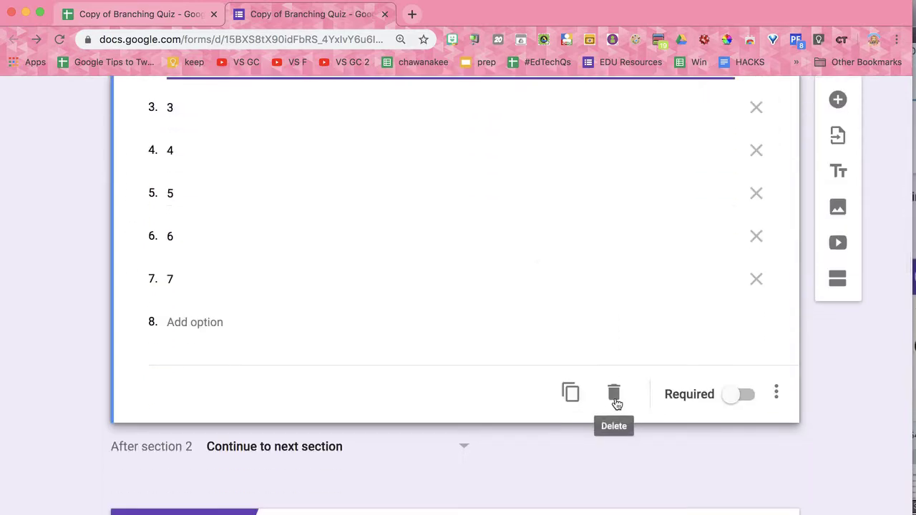
{"action": "left_click", "coordinate": [614, 397]}
Examine the question sections, their Revisit sections and the End of Assessment section of the form
{"action": "scroll", "coordinate": [527, 317], "scroll_direction": "up", "scroll_amount": 3}
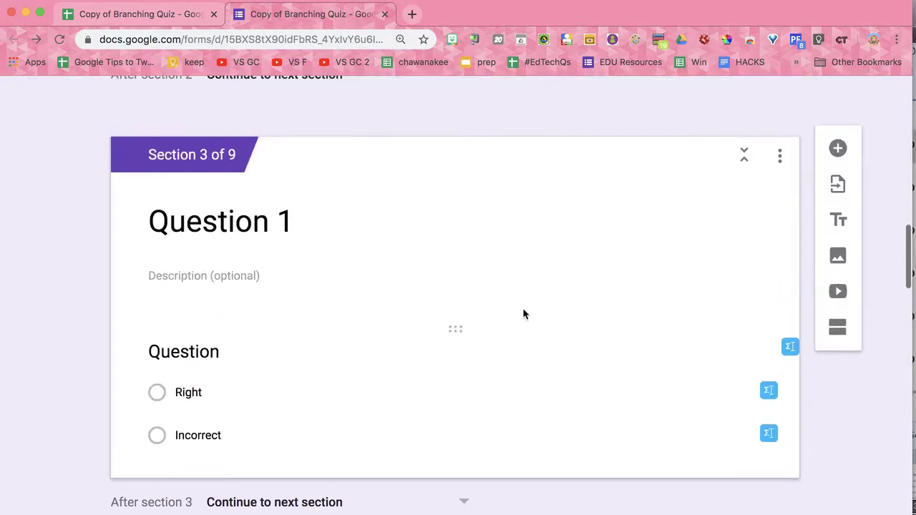
{"action": "left_click", "coordinate": [527, 317]}
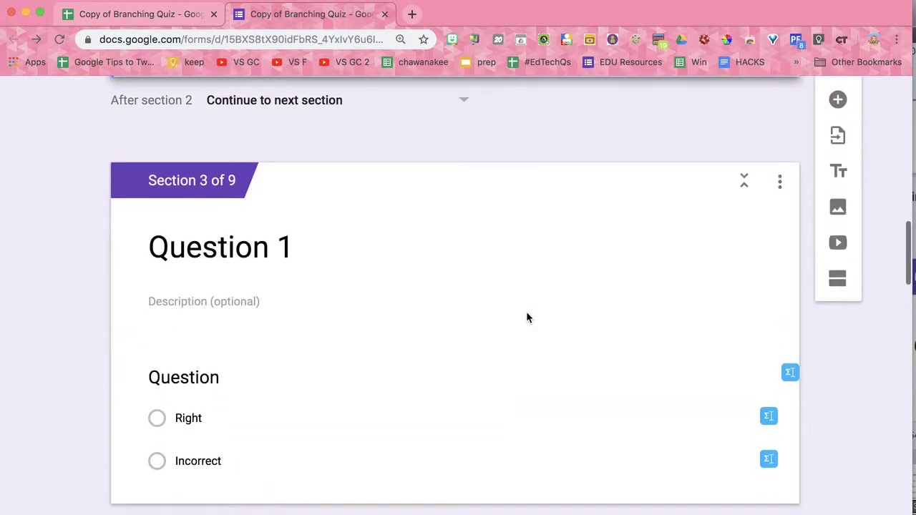
{"action": "scroll", "coordinate": [527, 315], "scroll_direction": "down", "scroll_amount": 4}
{"action": "scroll", "coordinate": [527, 312], "scroll_direction": "down", "scroll_amount": 4}
{"action": "left_click", "coordinate": [457, 343]}
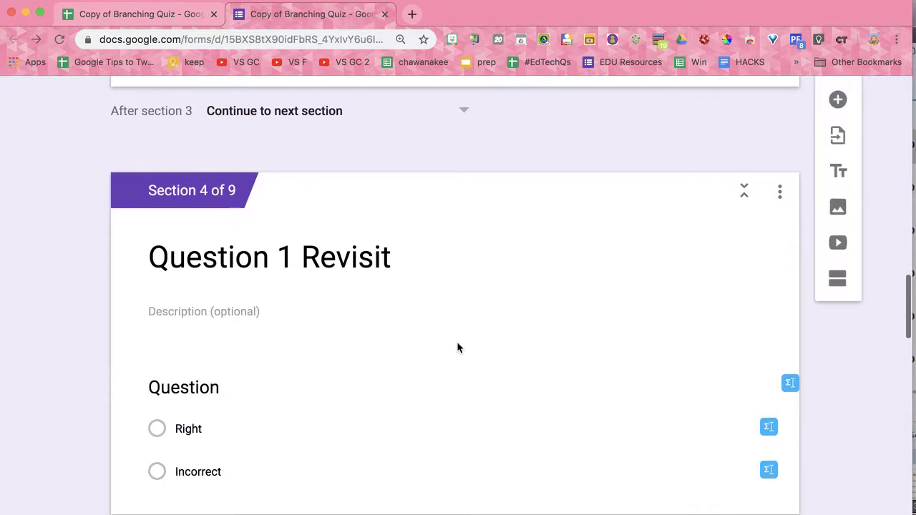
{"action": "scroll", "coordinate": [456, 347], "scroll_direction": "down", "scroll_amount": 1}
{"action": "scroll", "coordinate": [456, 348], "scroll_direction": "down", "scroll_amount": 10}
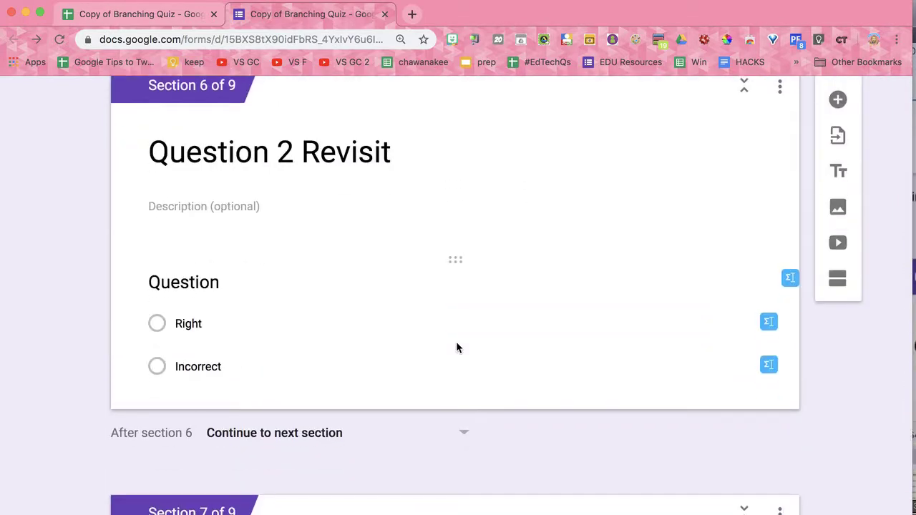
{"action": "scroll", "coordinate": [456, 347], "scroll_direction": "down", "scroll_amount": 8}
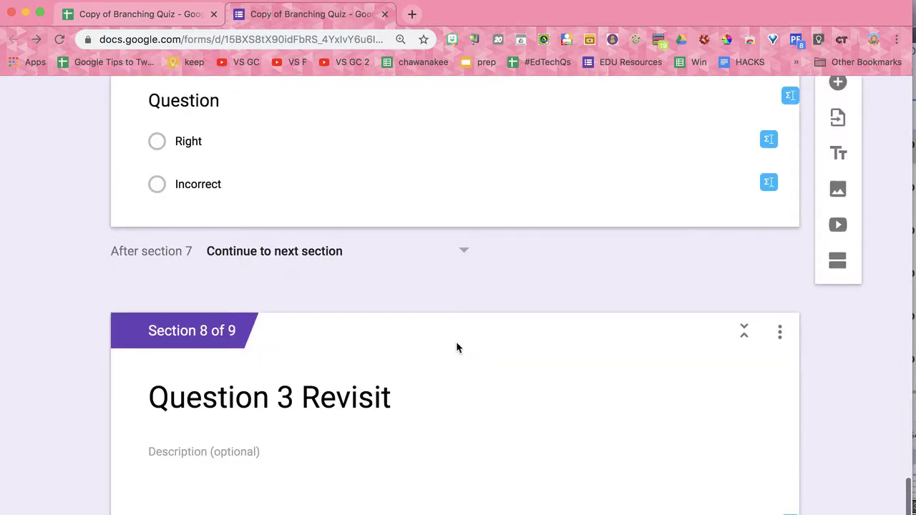
{"action": "scroll", "coordinate": [456, 347], "scroll_direction": "down", "scroll_amount": 2}
{"action": "scroll", "coordinate": [456, 343], "scroll_direction": "down", "scroll_amount": 5}
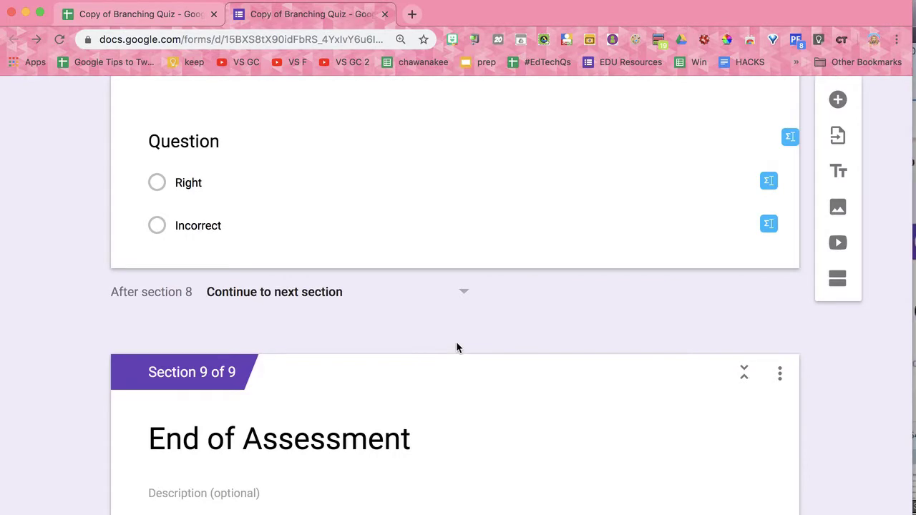
{"action": "scroll", "coordinate": [456, 347], "scroll_direction": "up", "scroll_amount": 10}
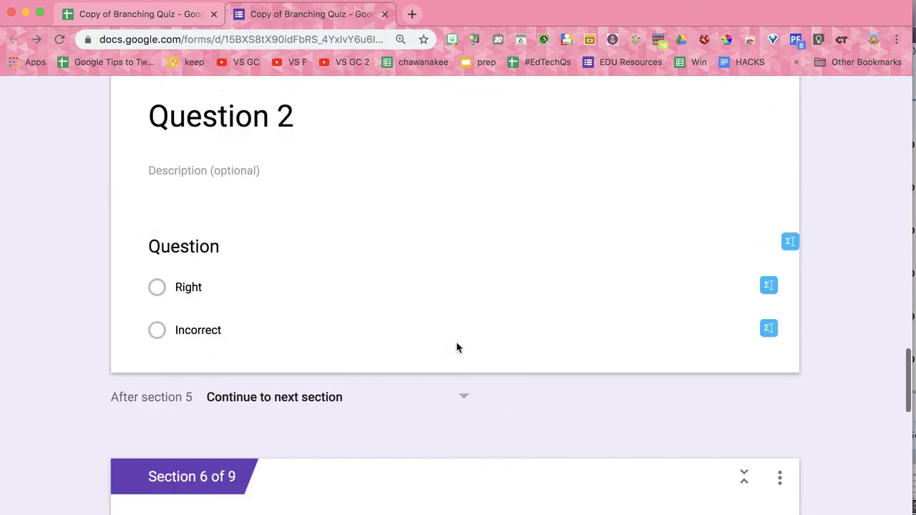
{"action": "scroll", "coordinate": [456, 347], "scroll_direction": "up", "scroll_amount": 3}
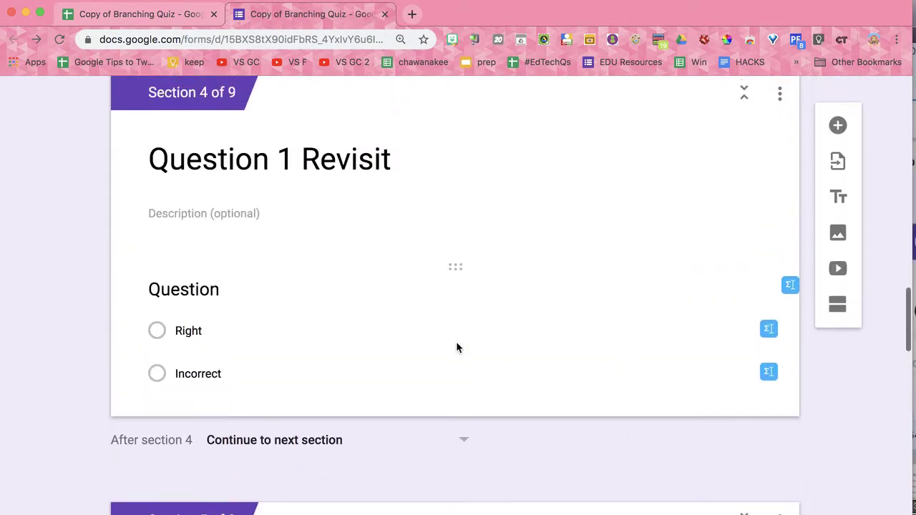
{"action": "scroll", "coordinate": [456, 346], "scroll_direction": "up", "scroll_amount": 6}
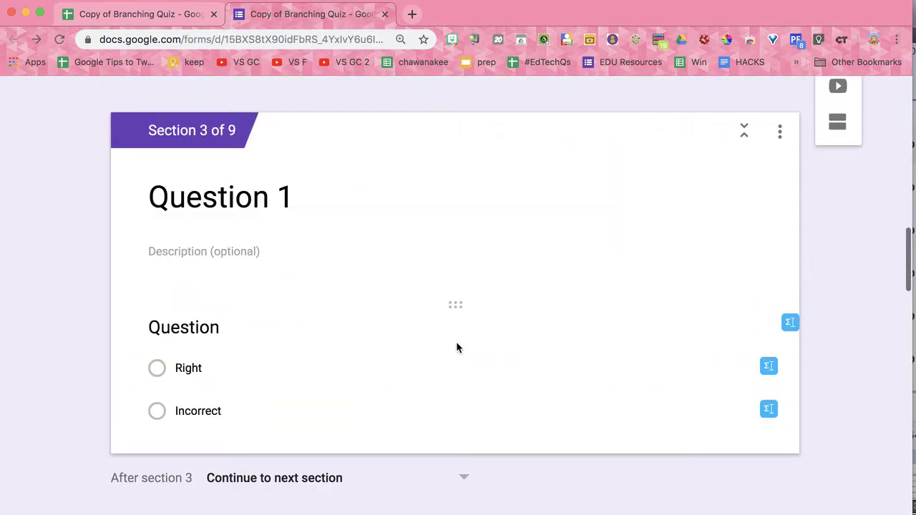
Replace the placeholder question text in the Question 1 section with "What color is red riding hood's hood?"
{"action": "scroll", "coordinate": [456, 347], "scroll_direction": "down", "scroll_amount": 1}
{"action": "left_click", "coordinate": [211, 258]}
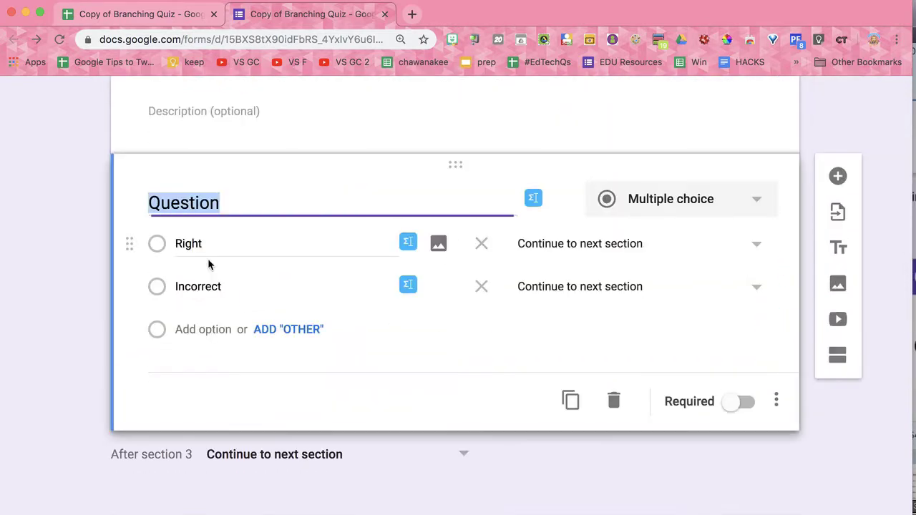
{"action": "type", "text": "What color is r"}
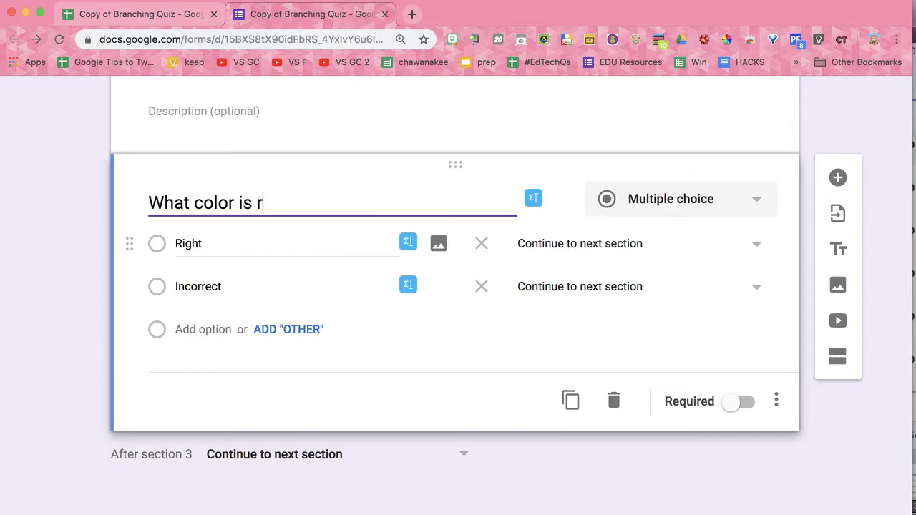
{"action": "type", "text": "ed riding hood"}
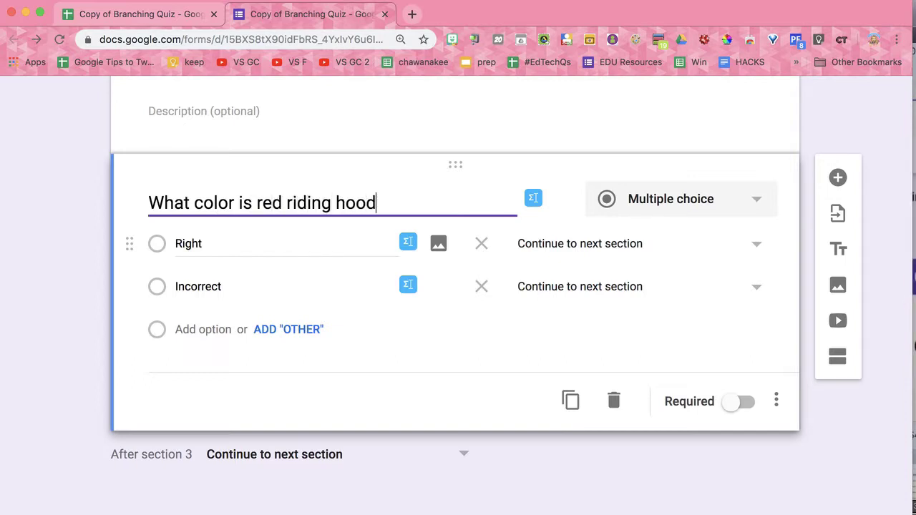
{"action": "type", "text": "'s hood?"}
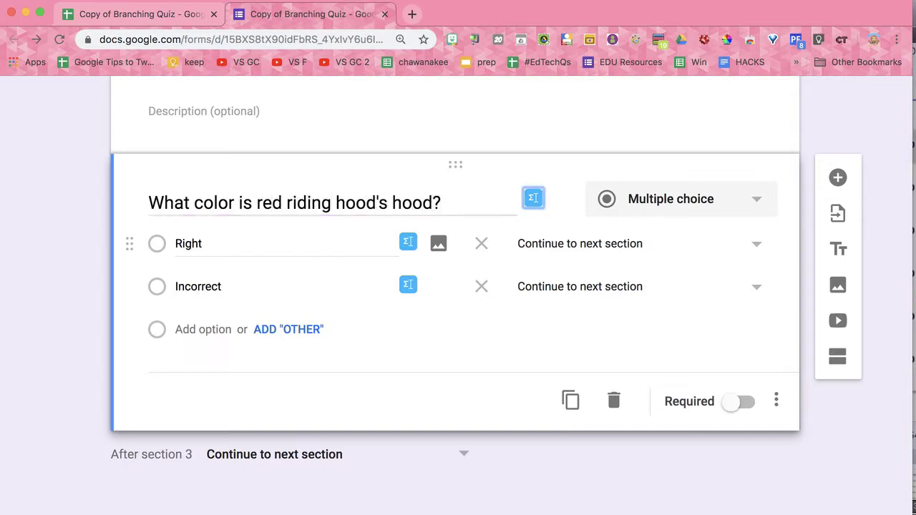
Change the hood question's Right option to Red and add the options Blue, Green and Yellow below it
{"action": "left_click", "coordinate": [221, 242]}
{"action": "type", "text": "Red"}
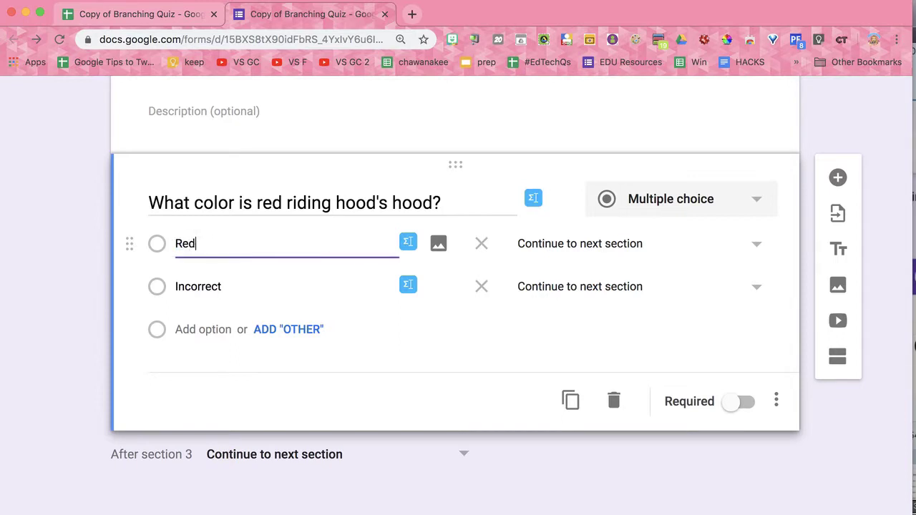
{"action": "key", "text": "Return"}
{"action": "type", "text": "Blue"}
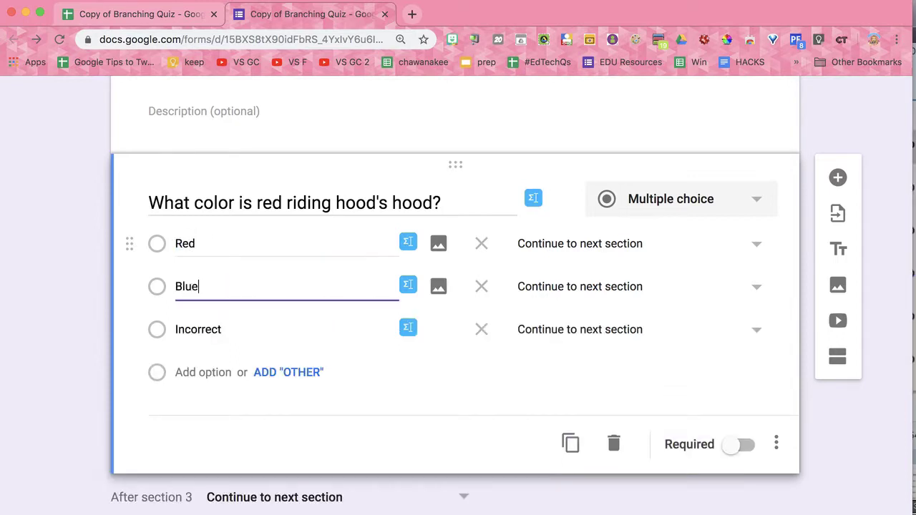
{"action": "key", "text": "Return"}
{"action": "type", "text": "Green"}
{"action": "key", "text": "Return"}
{"action": "type", "text": "Yel"}
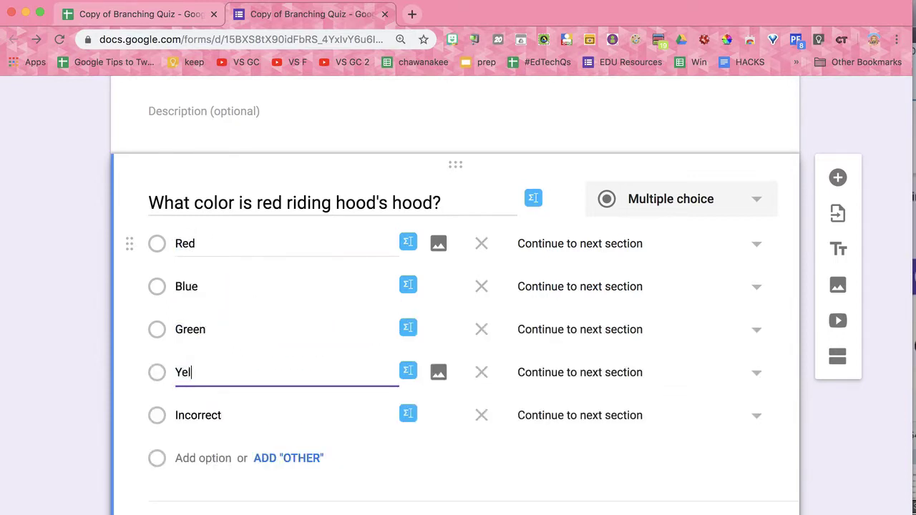
{"action": "type", "text": "low"}
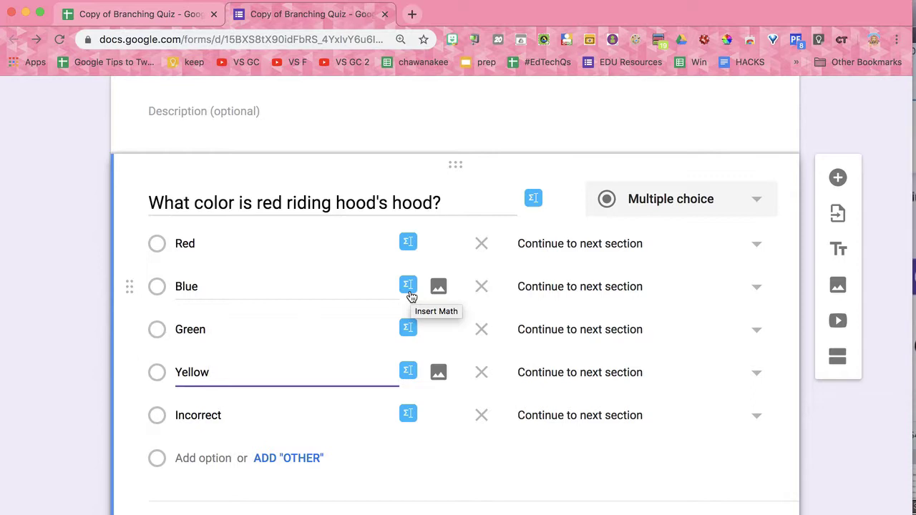
Route the answer Red to section 5 (Question 2) and the answers Blue, Green and Yellow to section 4 (Question 1 Revisit)
{"action": "scroll", "coordinate": [411, 296], "scroll_direction": "down", "scroll_amount": 2}
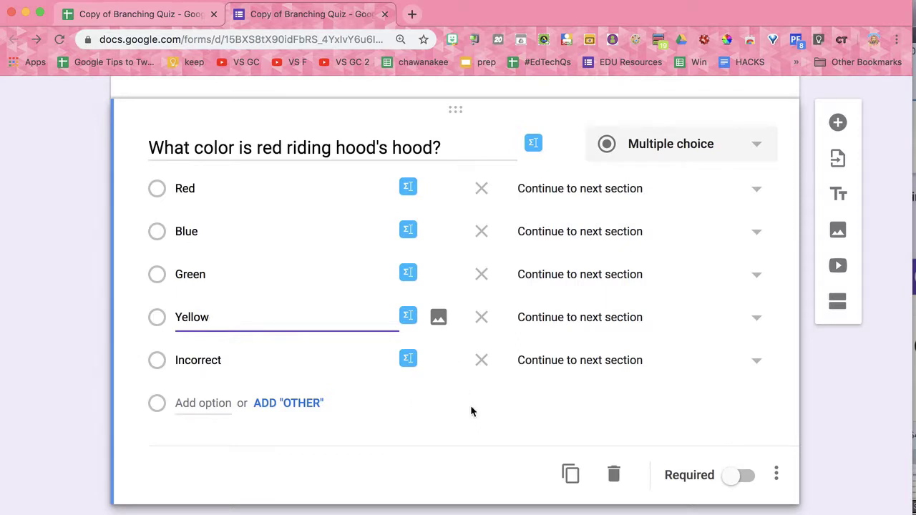
{"action": "left_click", "coordinate": [599, 192]}
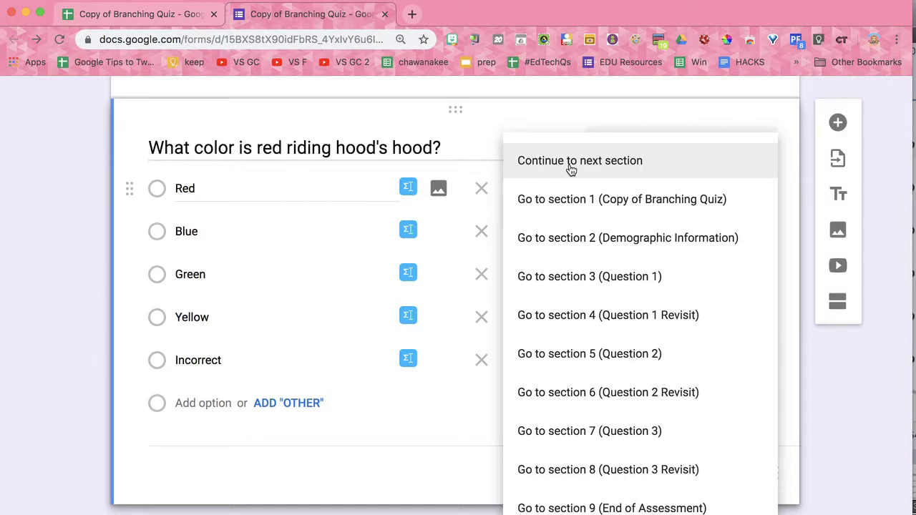
{"action": "left_click", "coordinate": [584, 356]}
{"action": "left_click", "coordinate": [630, 231]}
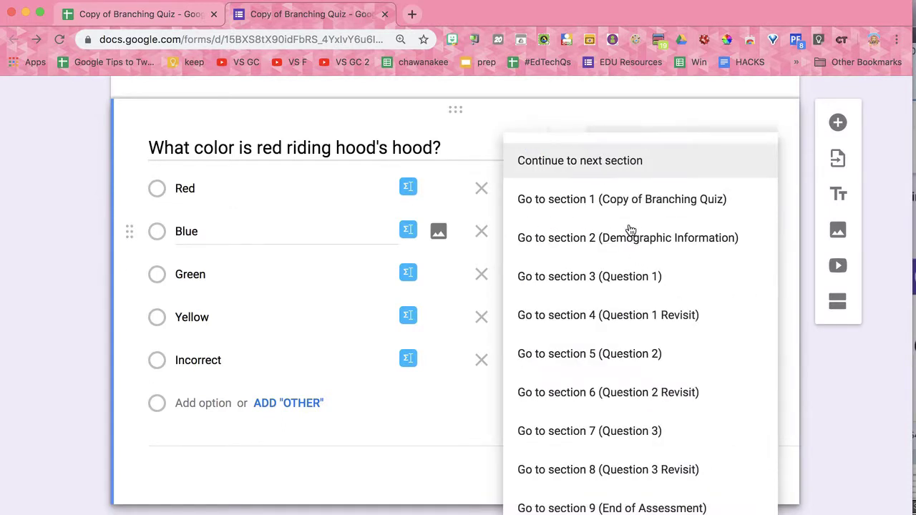
{"action": "left_click", "coordinate": [635, 323]}
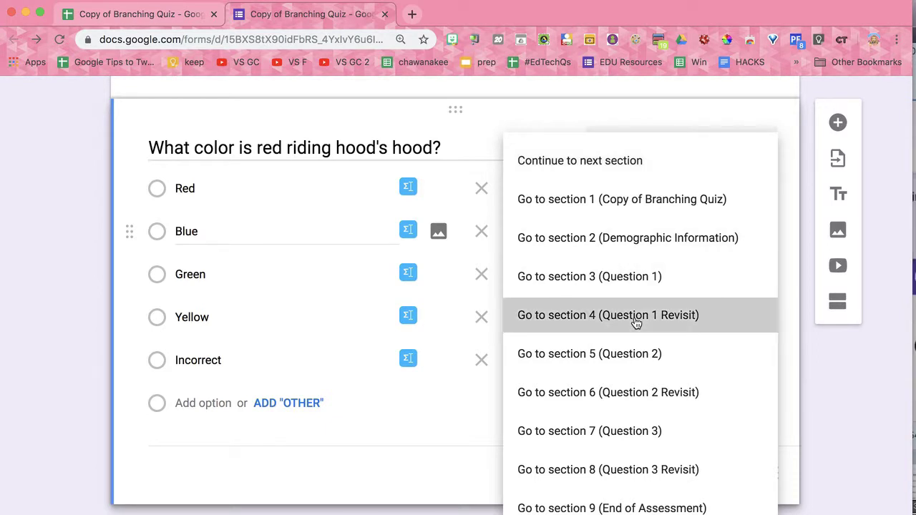
{"action": "left_click", "coordinate": [607, 278]}
{"action": "left_click", "coordinate": [607, 317]}
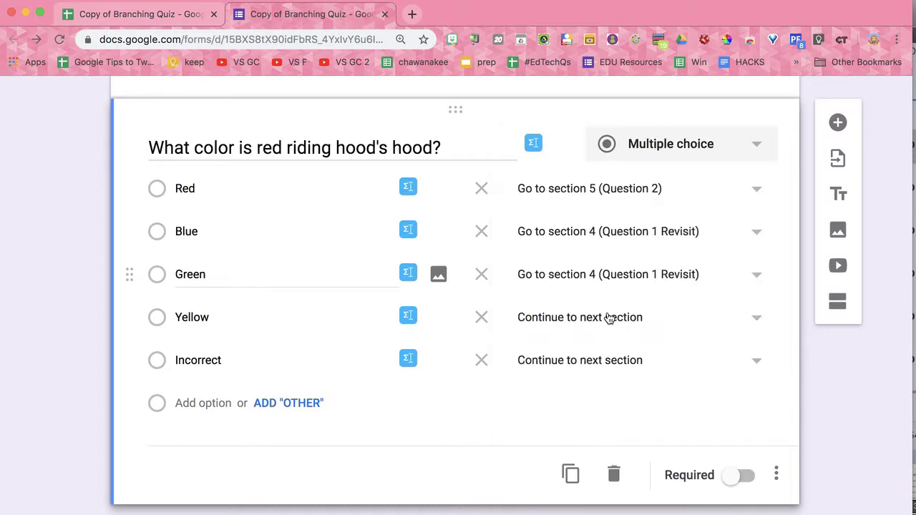
{"action": "left_click", "coordinate": [607, 323]}
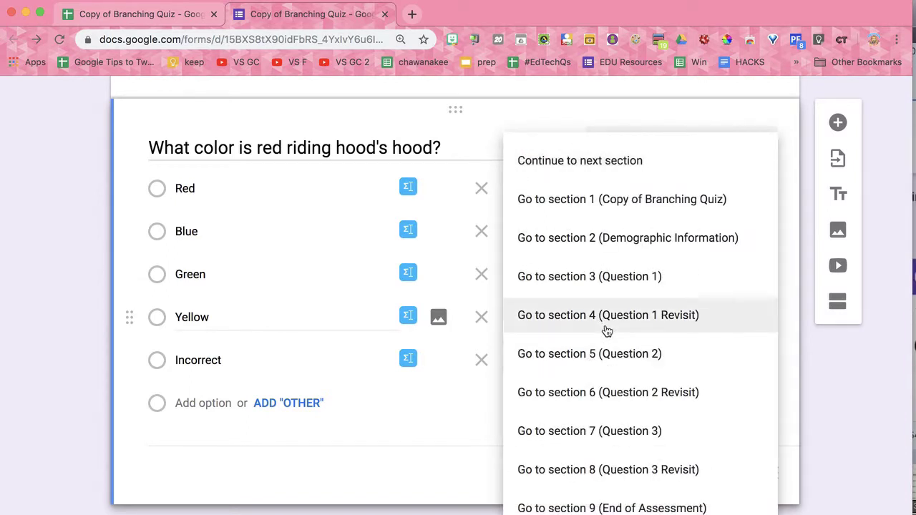
{"action": "left_click", "coordinate": [607, 327]}
Turn on shuffled option order for the hood color question
{"action": "scroll", "coordinate": [654, 440], "scroll_direction": "down", "scroll_amount": 2}
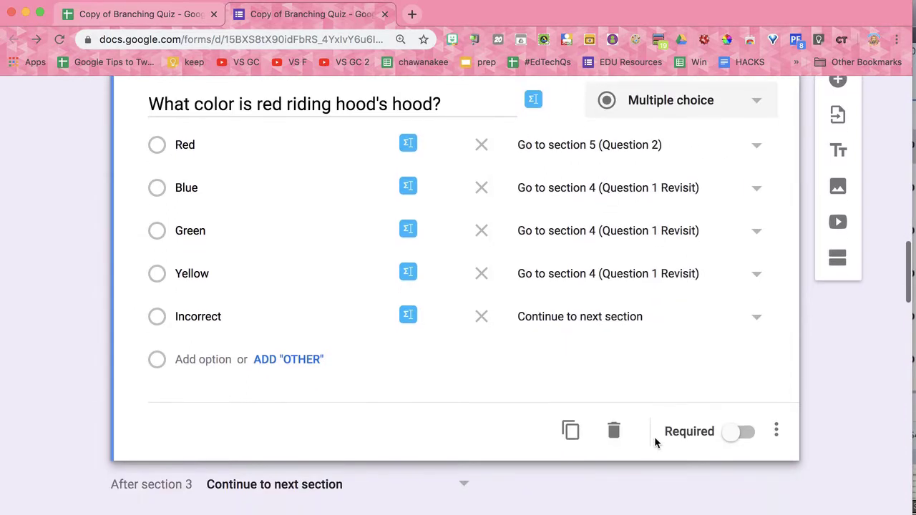
{"action": "left_click", "coordinate": [777, 432]}
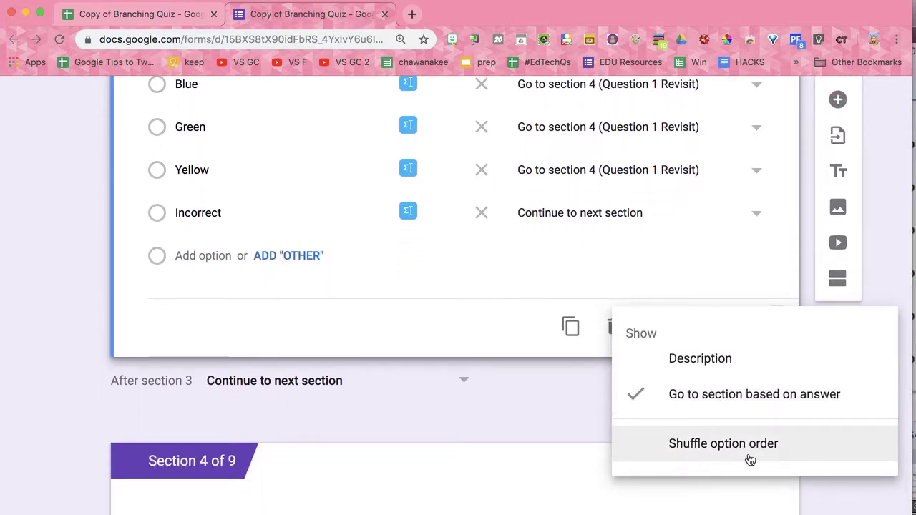
{"action": "left_click", "coordinate": [749, 459]}
Find a YouTube video by searching "red riding hood" and insert it into the Question 1 Revisit section
{"action": "scroll", "coordinate": [479, 351], "scroll_direction": "down", "scroll_amount": 5}
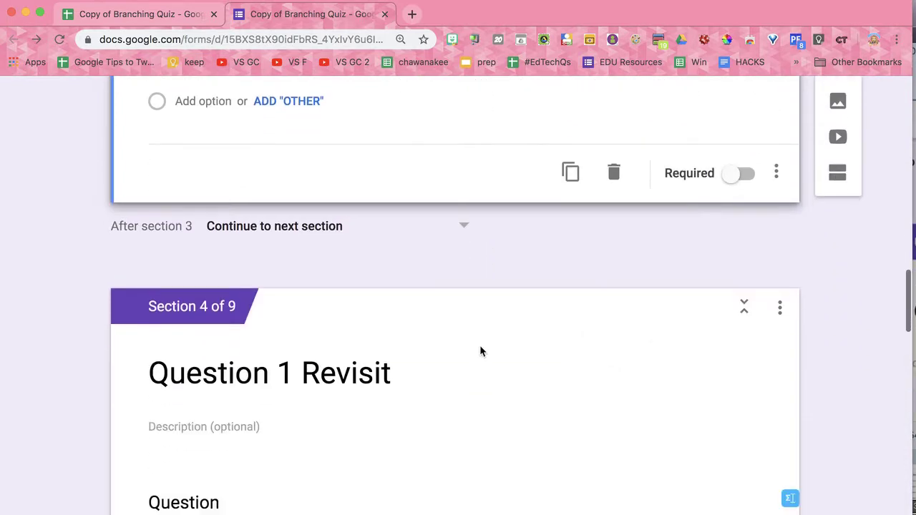
{"action": "scroll", "coordinate": [479, 351], "scroll_direction": "down", "scroll_amount": 3}
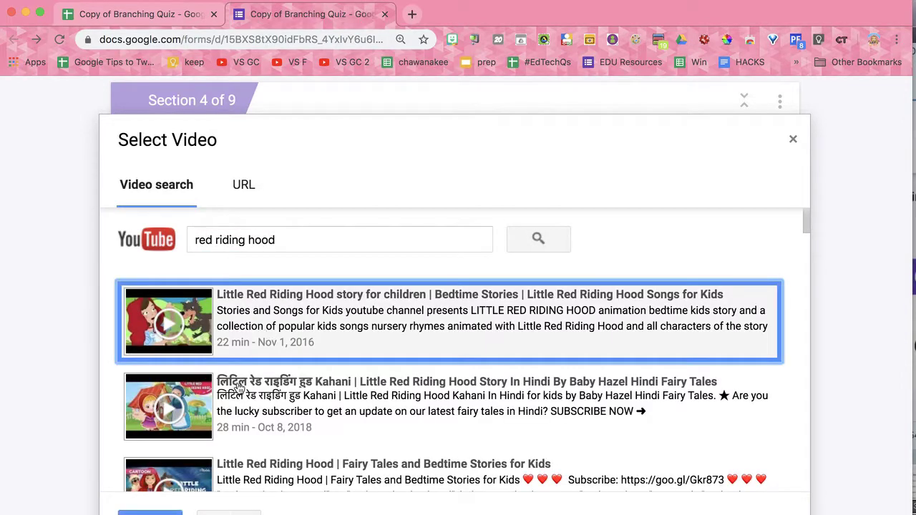
{"action": "scroll", "coordinate": [232, 401], "scroll_direction": "down", "scroll_amount": 2}
{"action": "scroll", "coordinate": [232, 403], "scroll_direction": "down", "scroll_amount": 2}
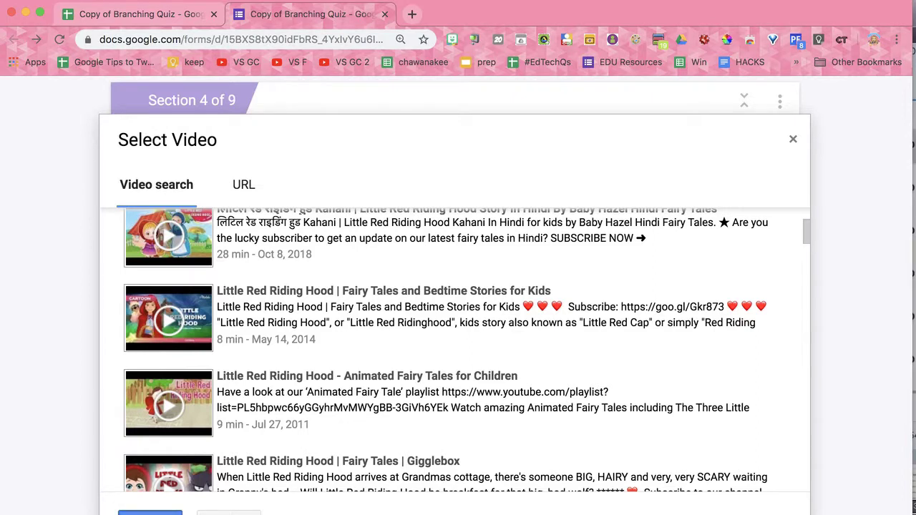
{"action": "double_click", "coordinate": [168, 318]}
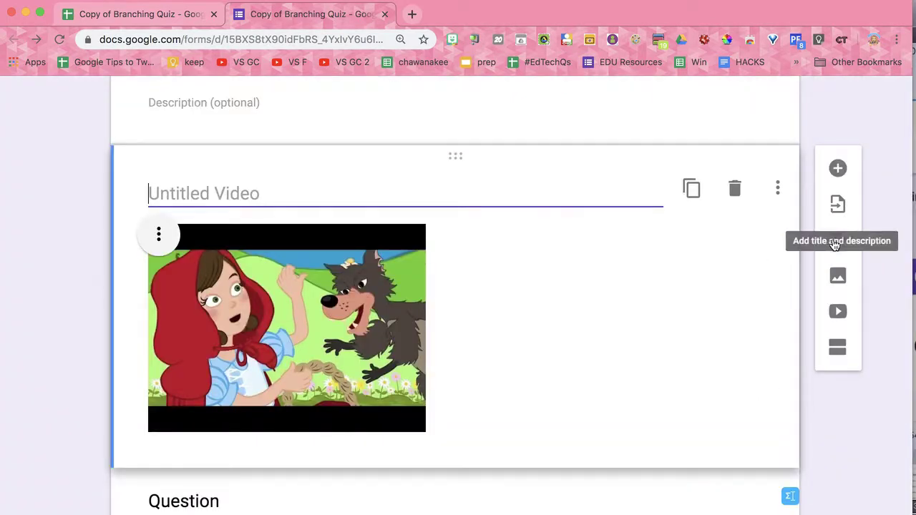
Add a title block below the video titled "Info about red" with the description "Red is a popular color"
{"action": "left_click", "coordinate": [837, 246]}
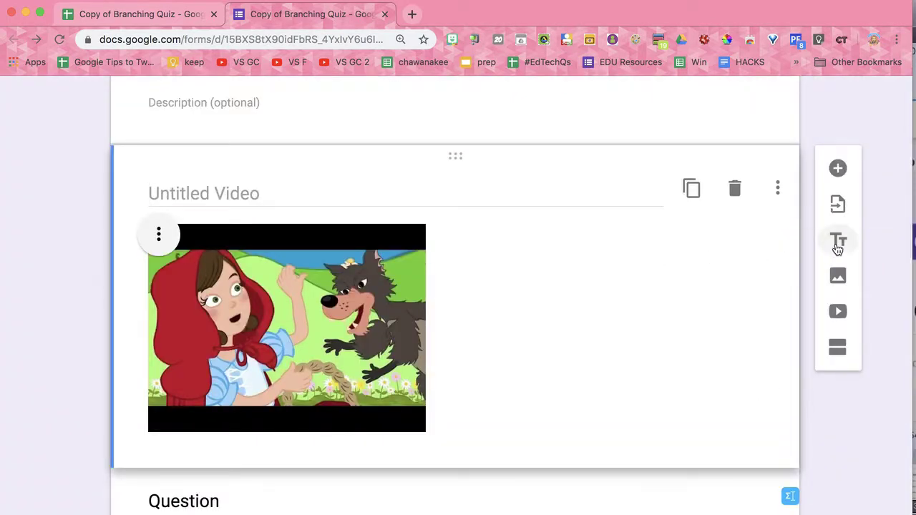
{"action": "left_click", "coordinate": [837, 245]}
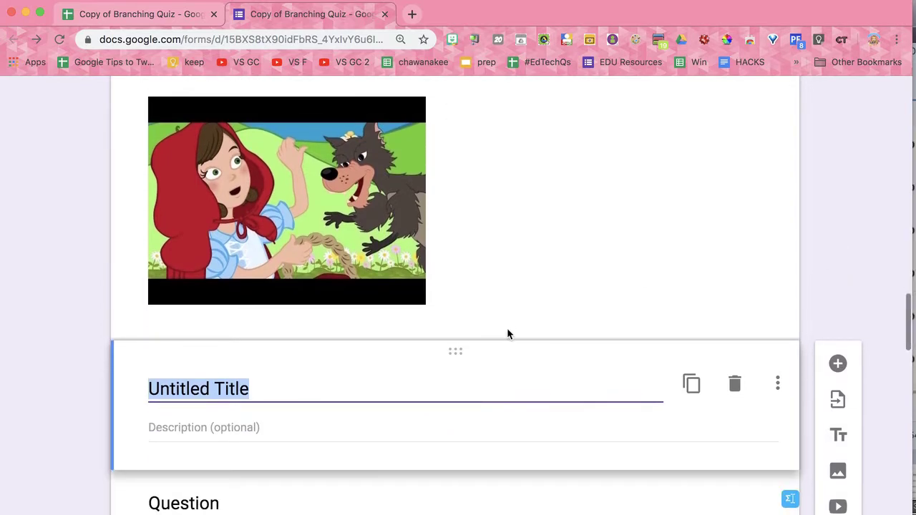
{"action": "type", "text": "Info about red"}
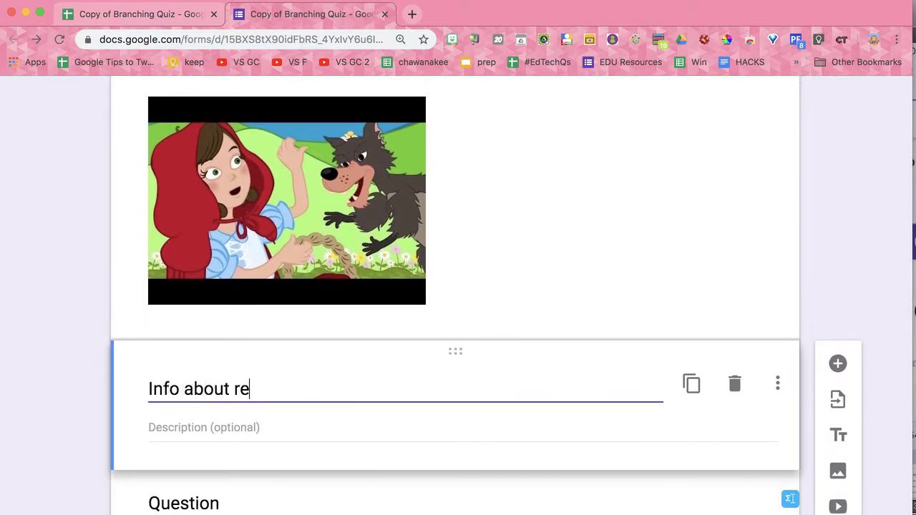
{"action": "left_click", "coordinate": [352, 430]}
{"action": "type", "text": "Re"}
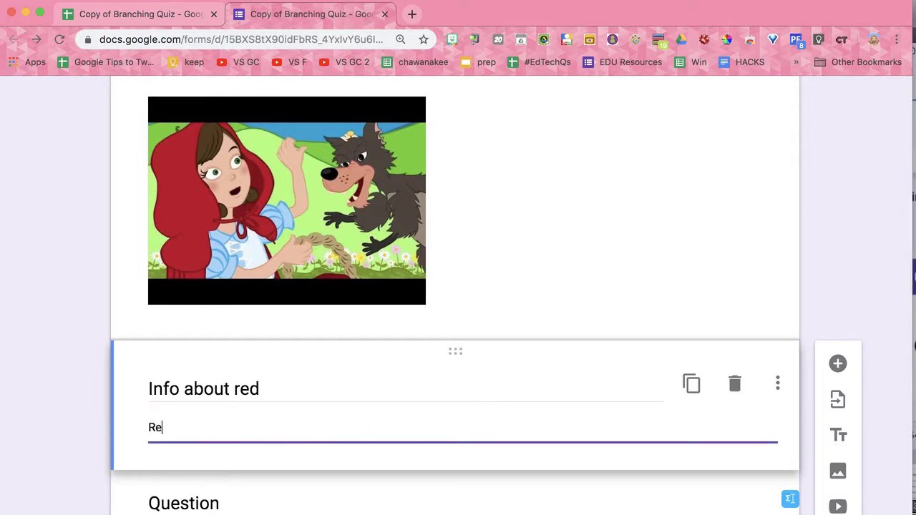
{"action": "type", "text": "d is a popular color"}
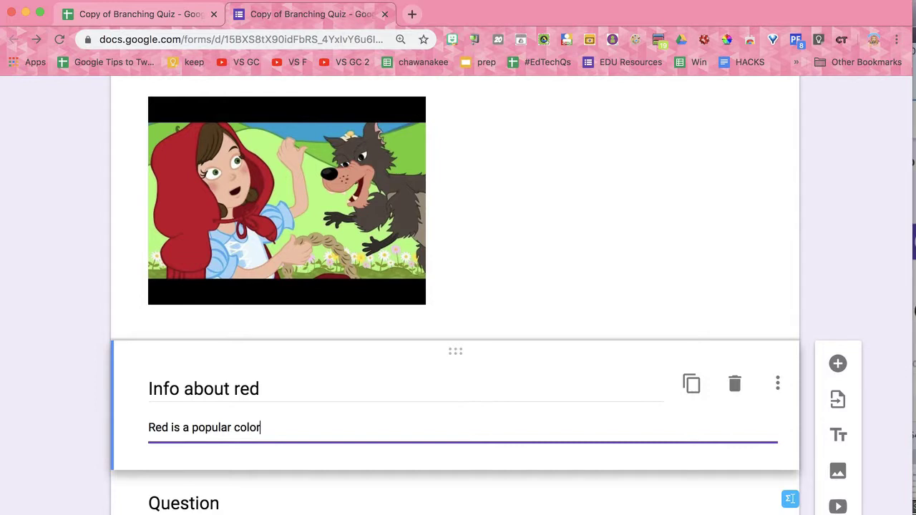
Delete the placeholder question from the Question 1 Revisit section and set that section to continue to section 3 (Question 1)
{"action": "scroll", "coordinate": [458, 286], "scroll_direction": "down", "scroll_amount": 5}
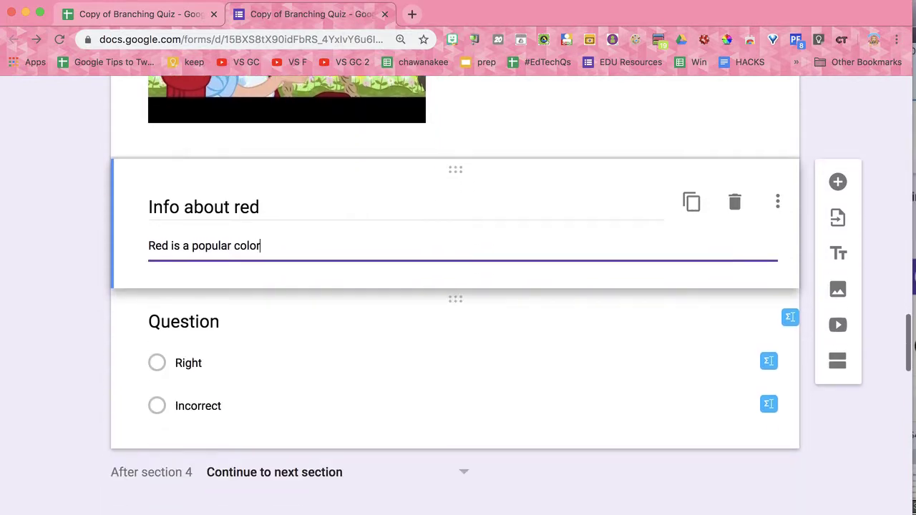
{"action": "left_click", "coordinate": [319, 406]}
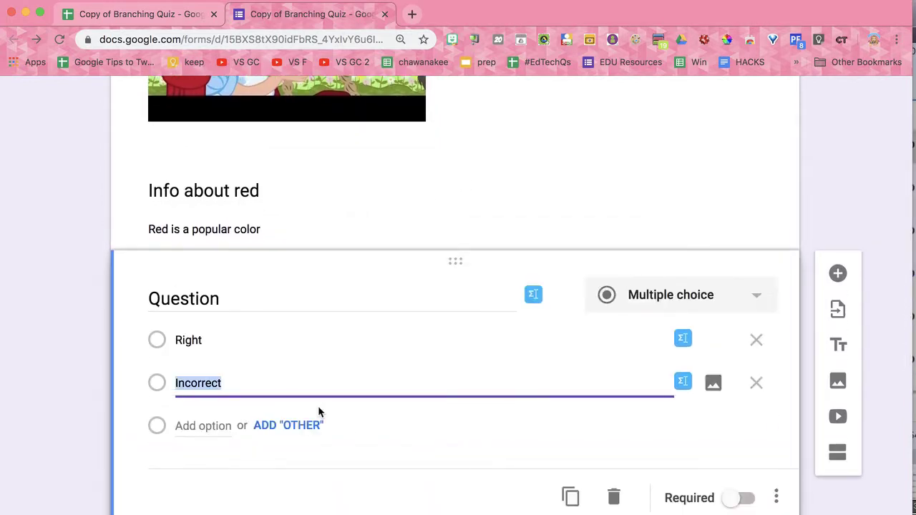
{"action": "left_click", "coordinate": [493, 333]}
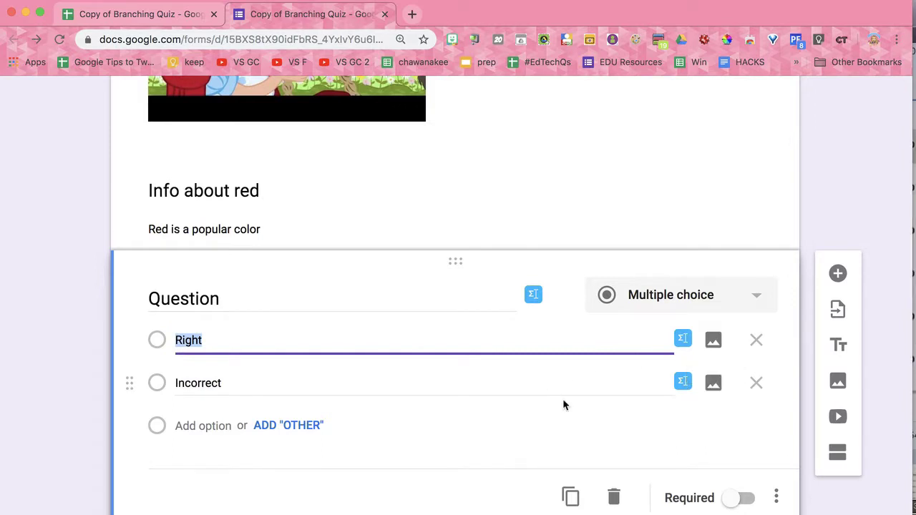
{"action": "scroll", "coordinate": [563, 405], "scroll_direction": "down", "scroll_amount": 1}
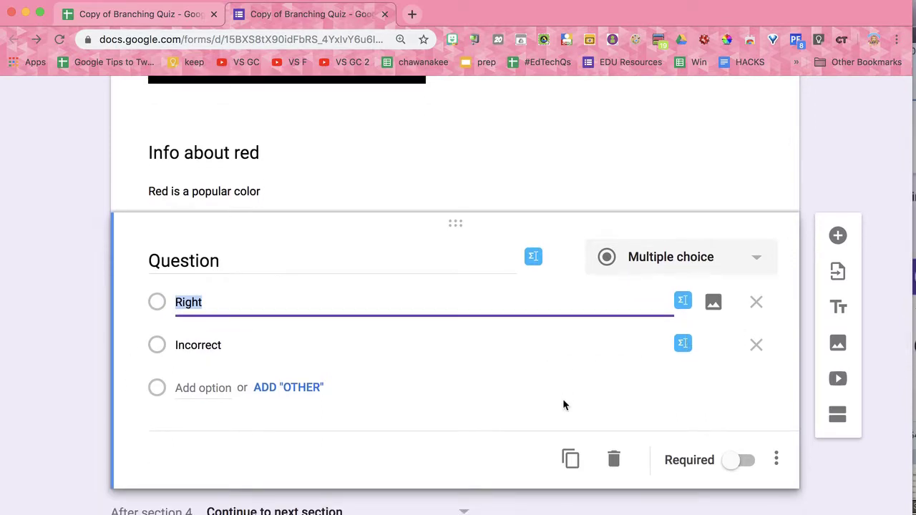
{"action": "scroll", "coordinate": [563, 405], "scroll_direction": "down", "scroll_amount": 2}
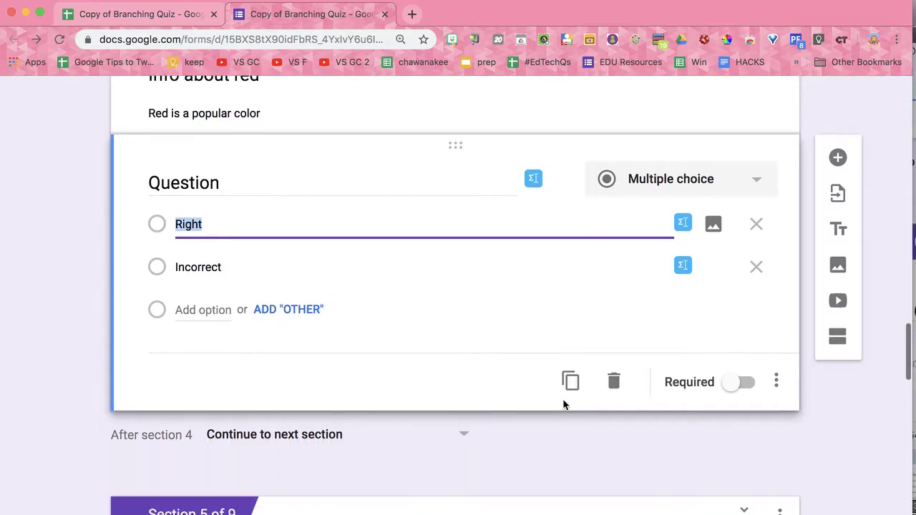
{"action": "left_click", "coordinate": [293, 435]}
{"action": "left_click", "coordinate": [494, 372]}
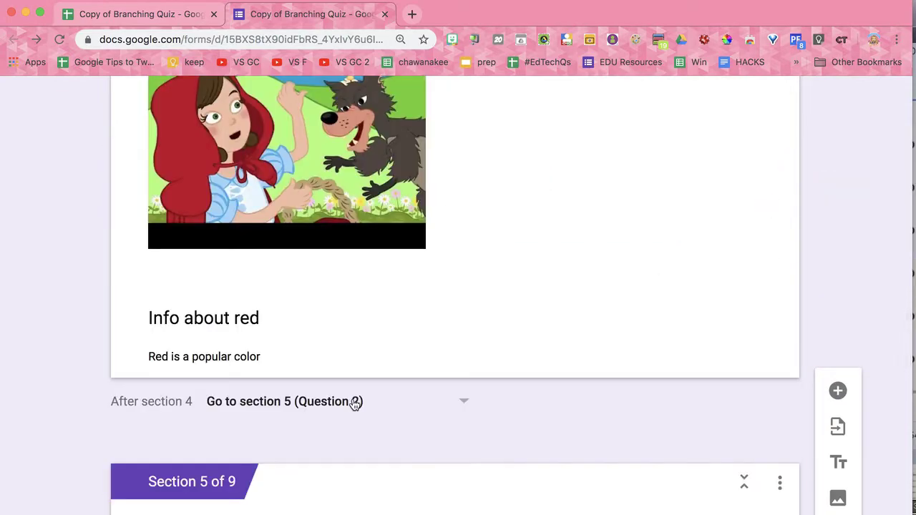
{"action": "left_click", "coordinate": [353, 402]}
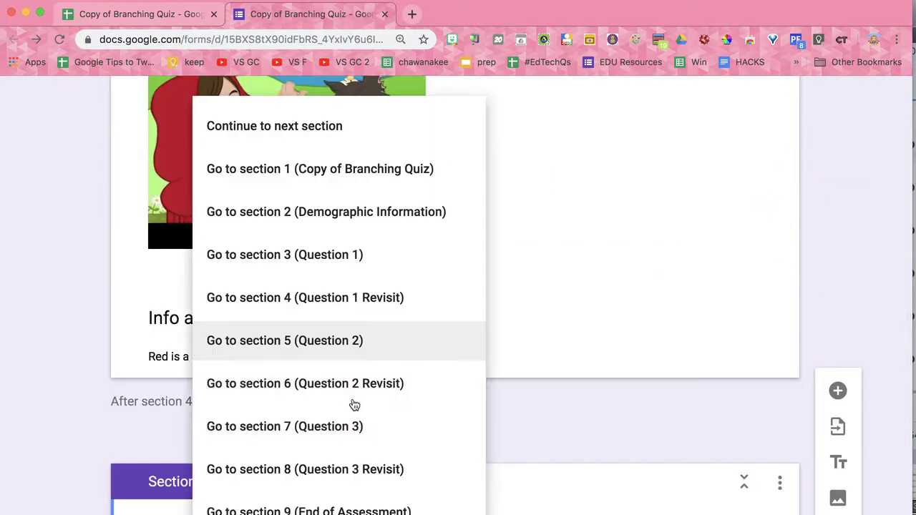
{"action": "left_click", "coordinate": [364, 275]}
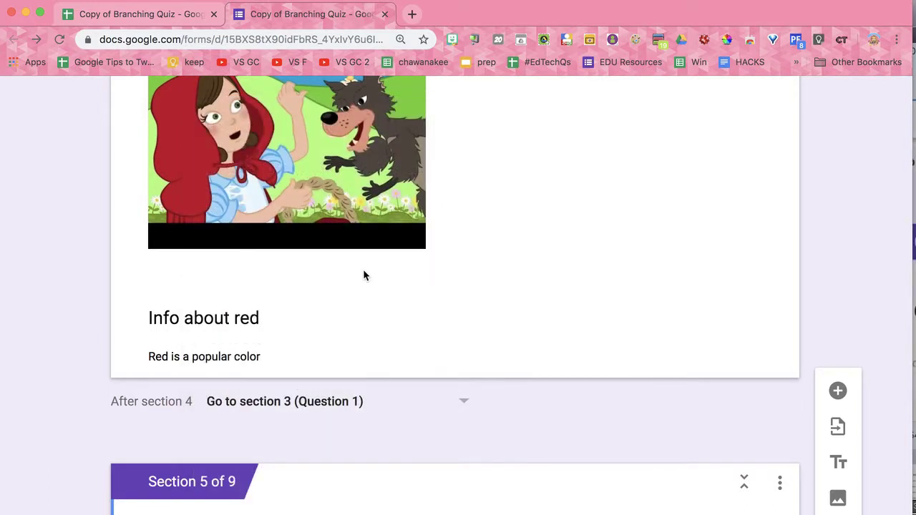